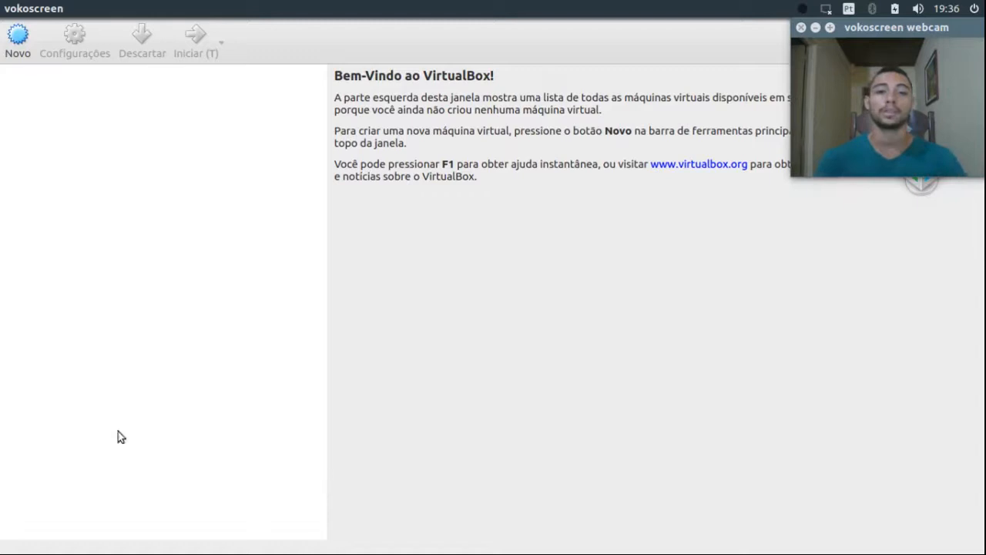
# Start creating a new virtual machine and name it TecLinux.
pyautogui.click(48, 109)
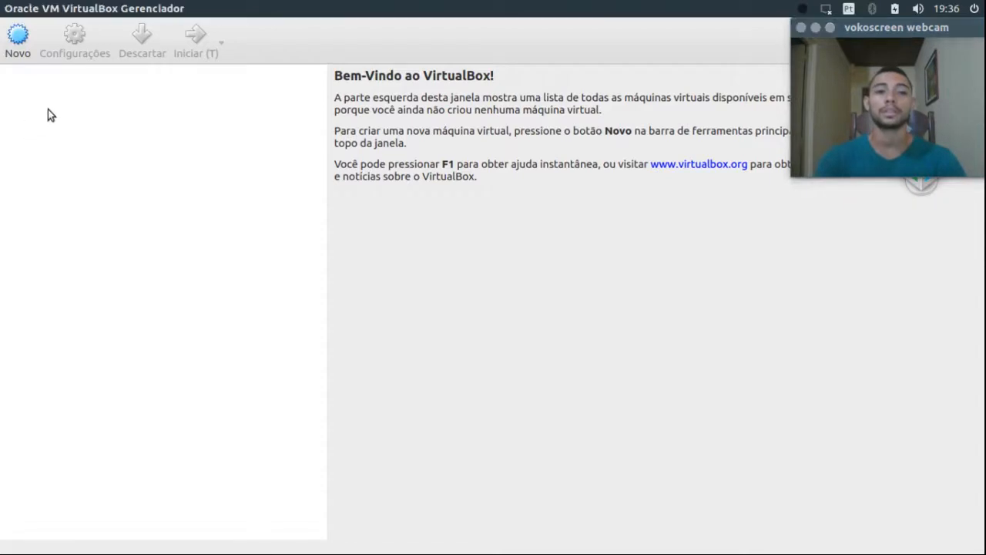
pyautogui.click(17, 51)
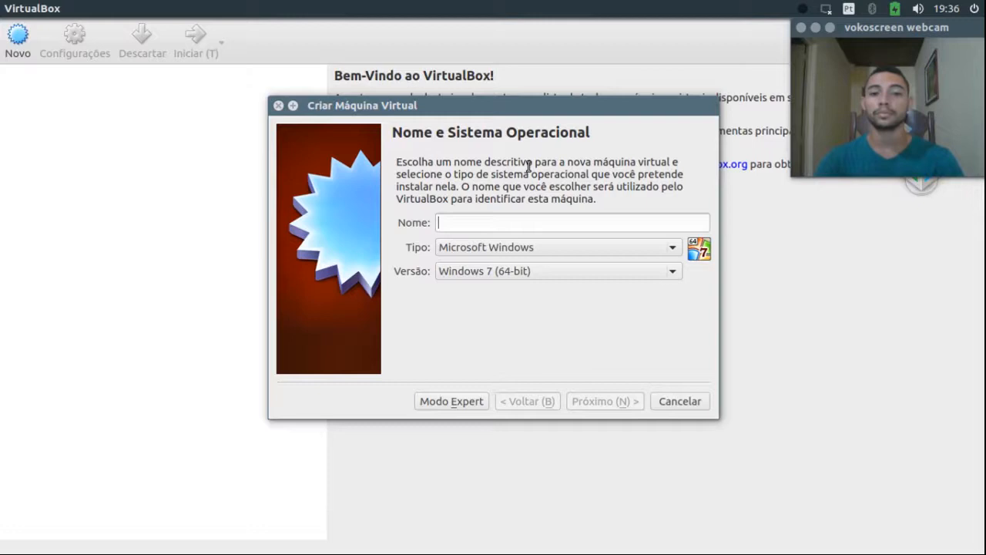
pyautogui.write('Tec')
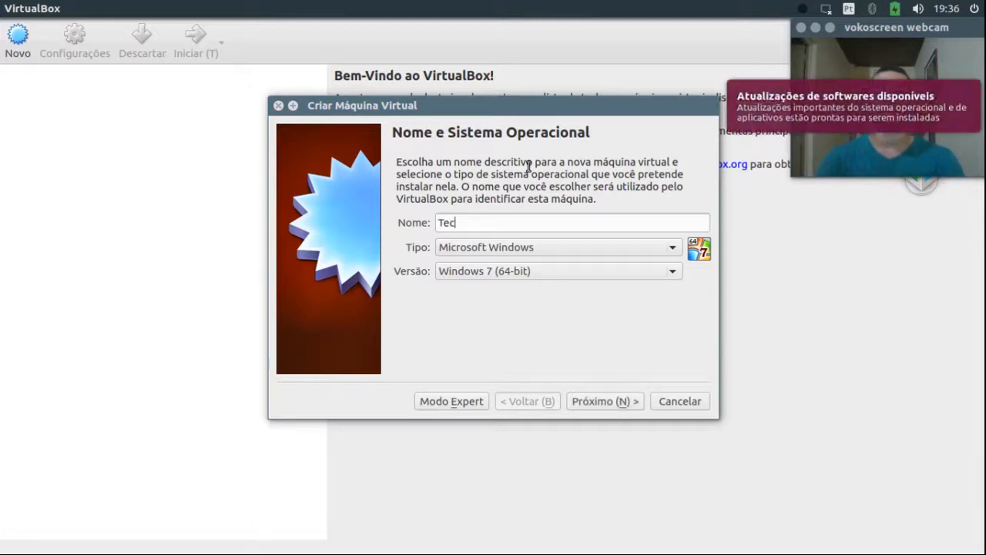
pyautogui.write('Linux')
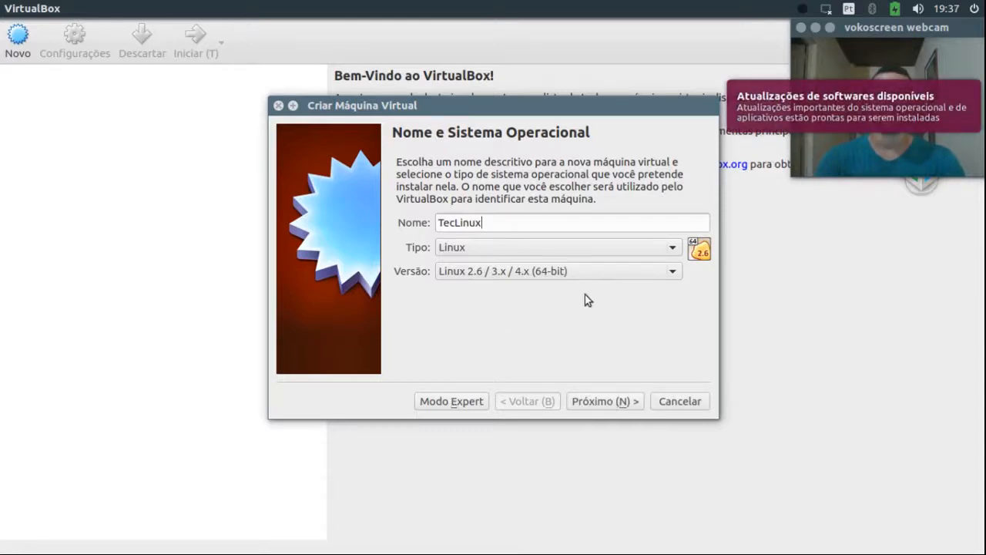
# Set the virtual machine's type to Microsoft Windows and its version to Windows 2008 (32-bit), and accept these settings.
pyautogui.click(550, 254)
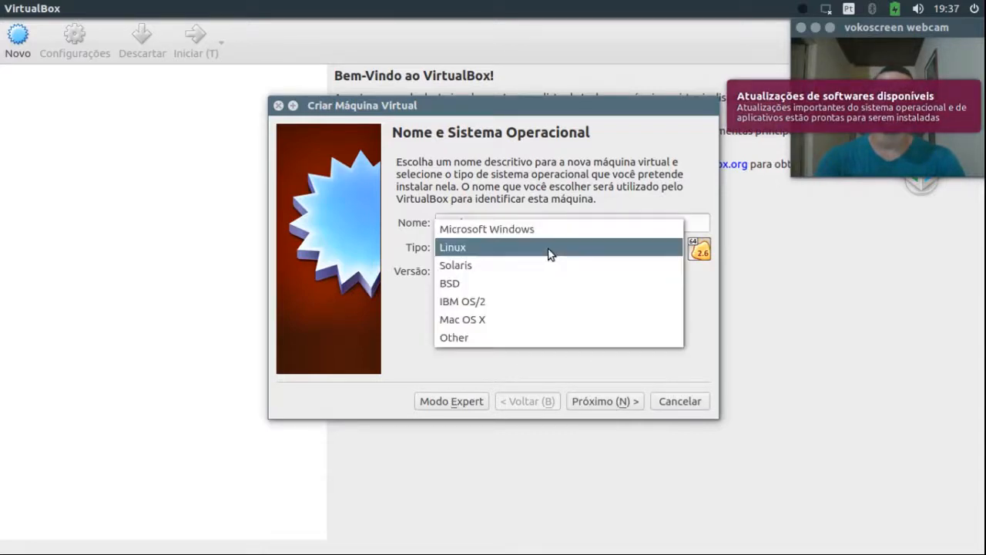
pyautogui.click(540, 234)
pyautogui.click(508, 271)
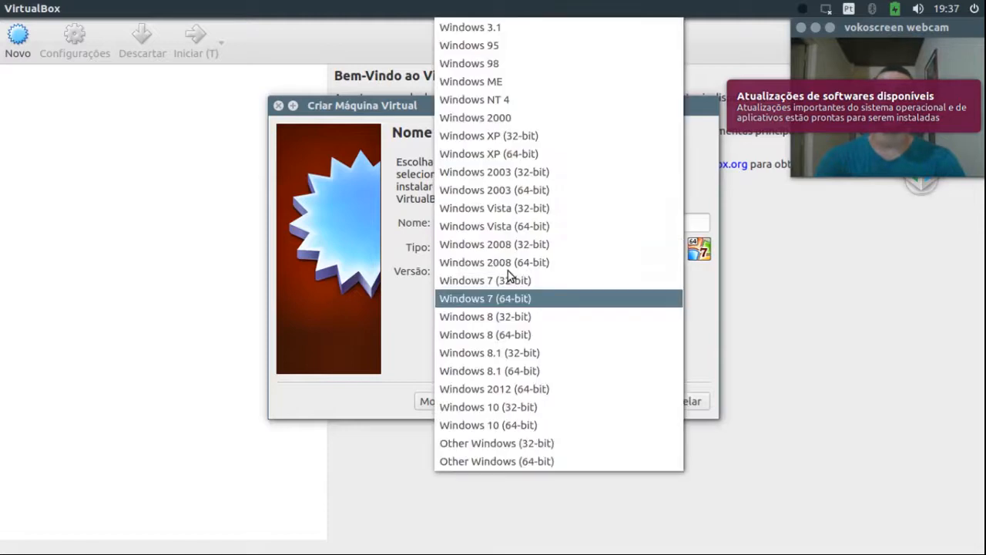
pyautogui.click(554, 246)
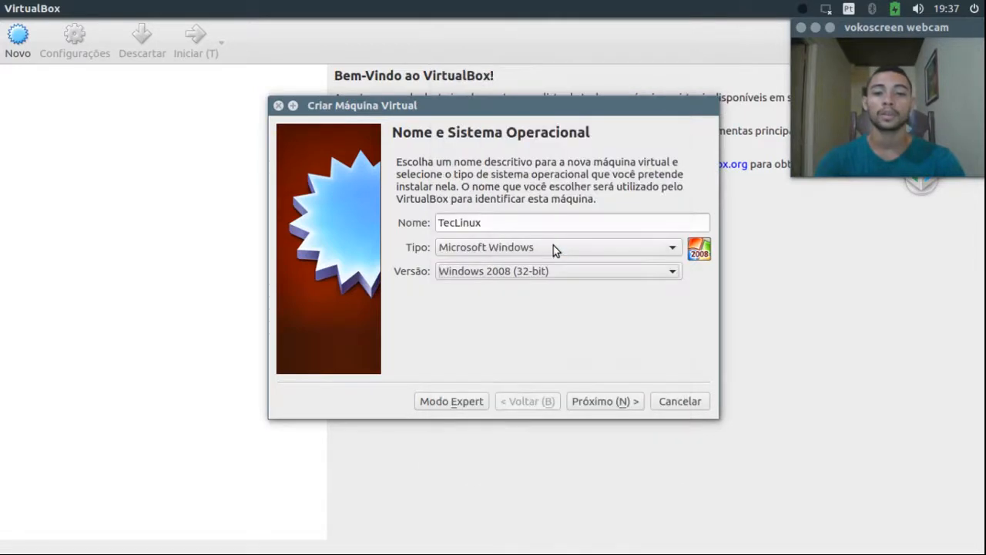
pyautogui.click(617, 402)
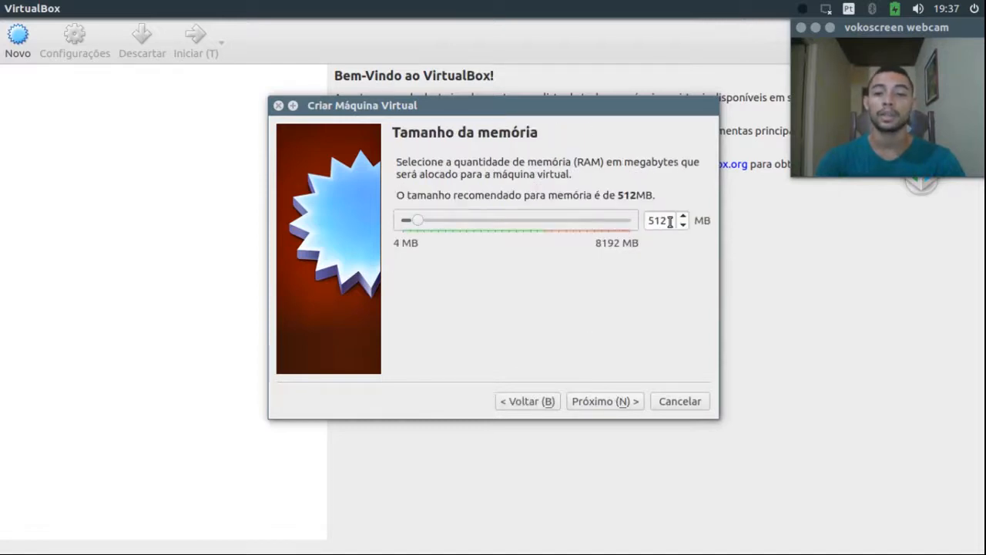
# Allocate 2048 MB of RAM to the virtual machine and accept the memory size.
pyautogui.moveTo(671, 220); pyautogui.dragTo(637, 222)
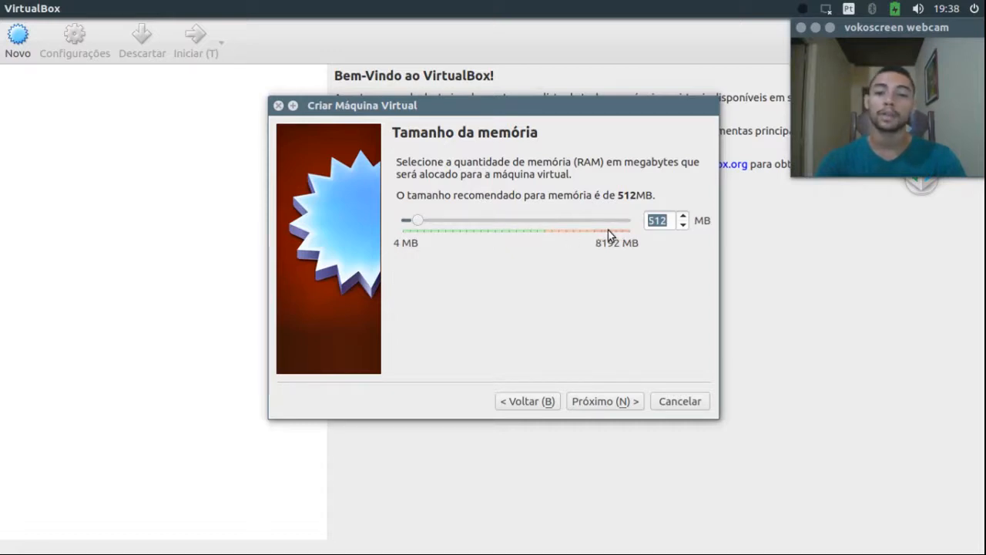
pyautogui.moveTo(419, 220); pyautogui.dragTo(541, 222)
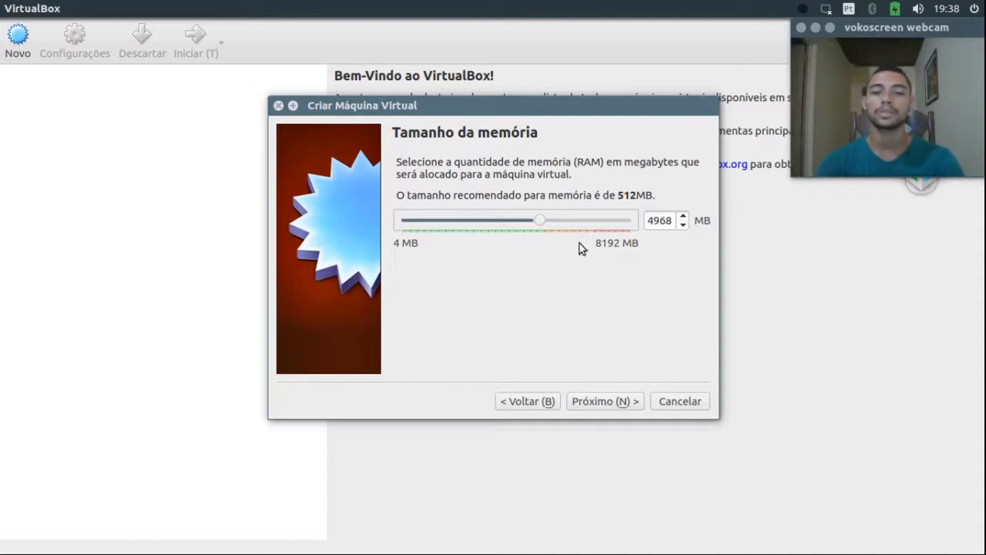
pyautogui.doubleClick(670, 222)
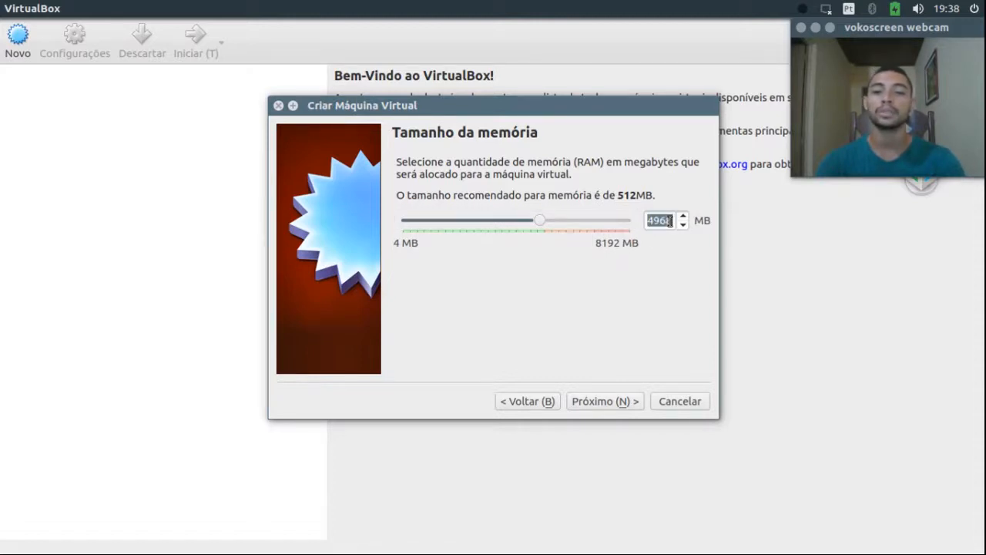
pyautogui.write('201')
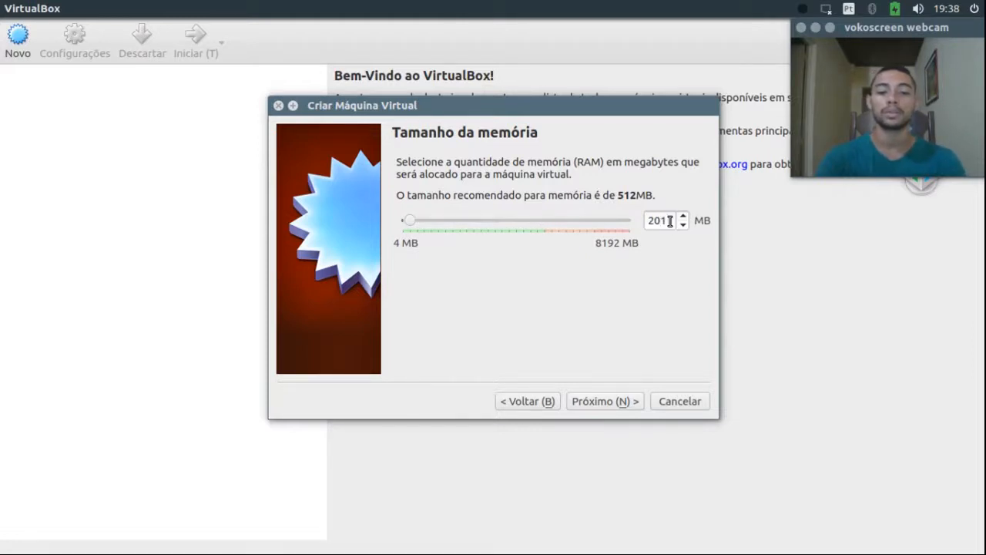
pyautogui.press('BackSpace')
pyautogui.write('28')
pyautogui.press('BackSpace')
pyautogui.press('BackSpace')
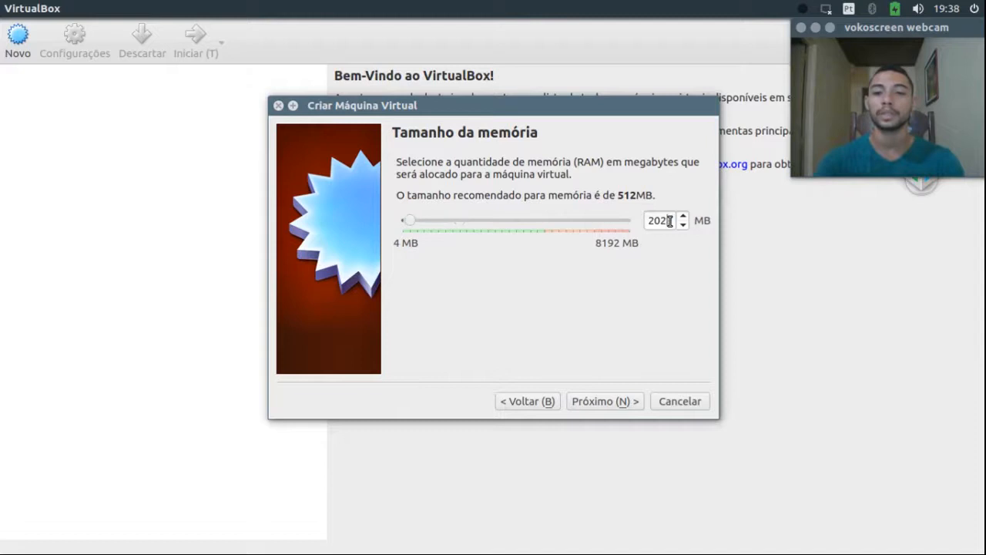
pyautogui.write('48')
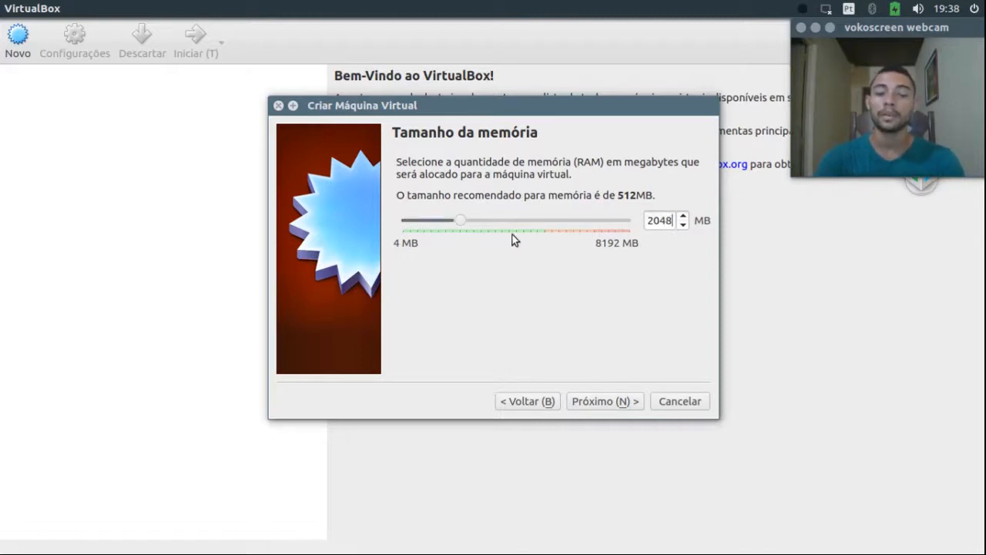
pyautogui.click(617, 402)
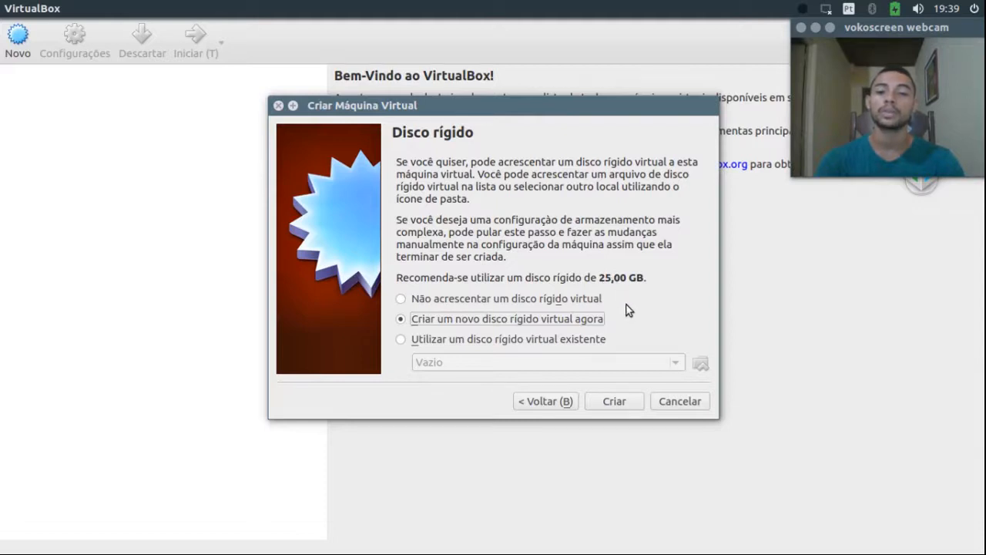
# Choose to create a new virtual hard disk of type VDI with dynamically allocated storage (Dinamicamente alocado).
pyautogui.click(609, 403)
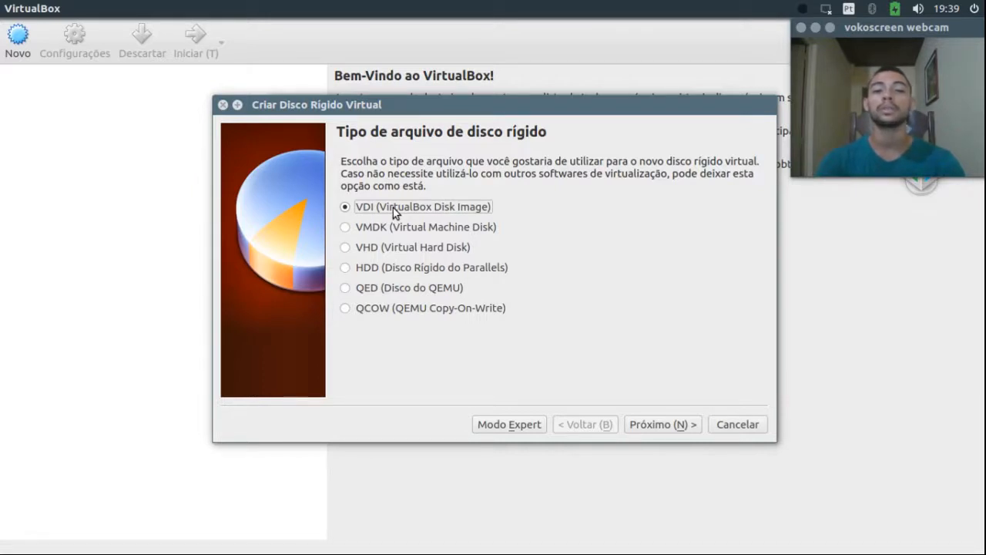
pyautogui.click(667, 427)
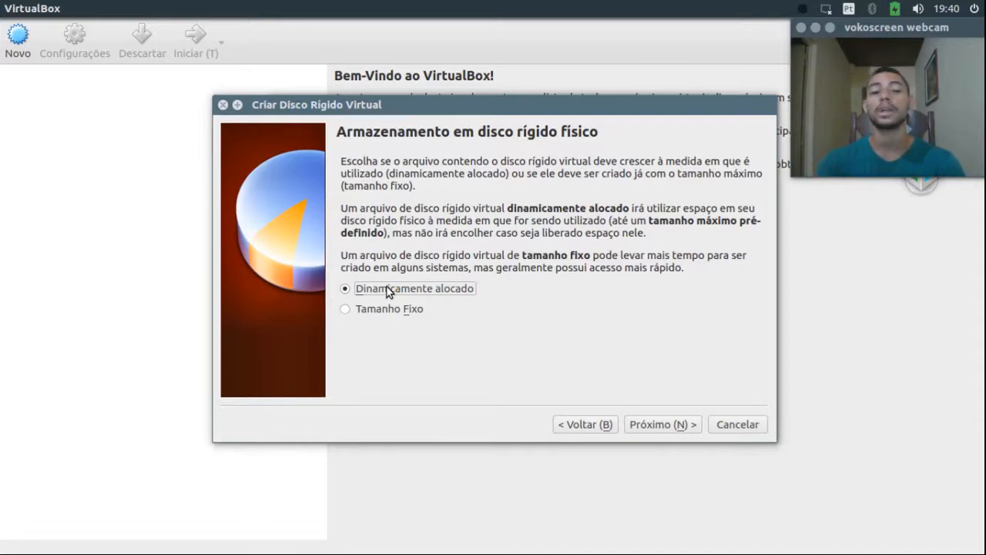
pyautogui.click(368, 313)
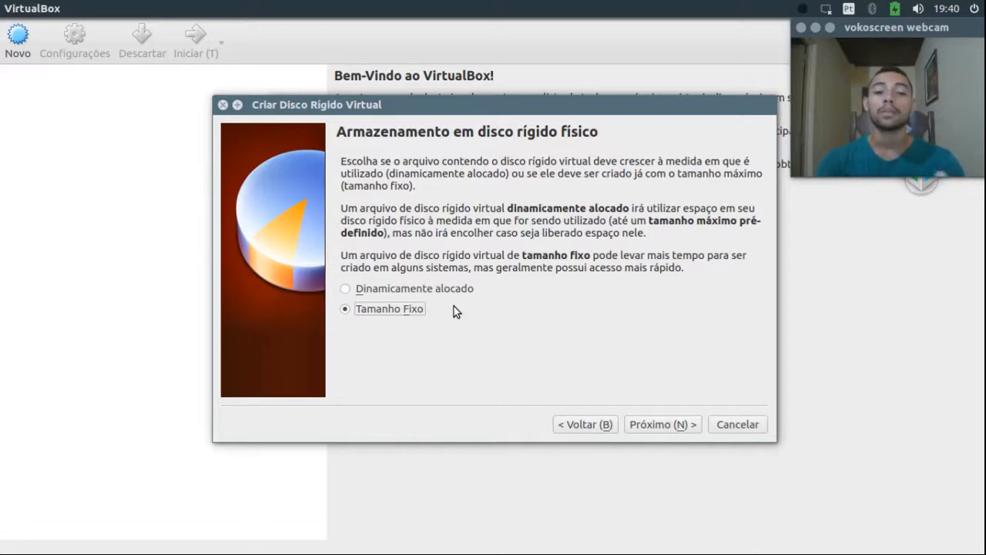
pyautogui.click(381, 292)
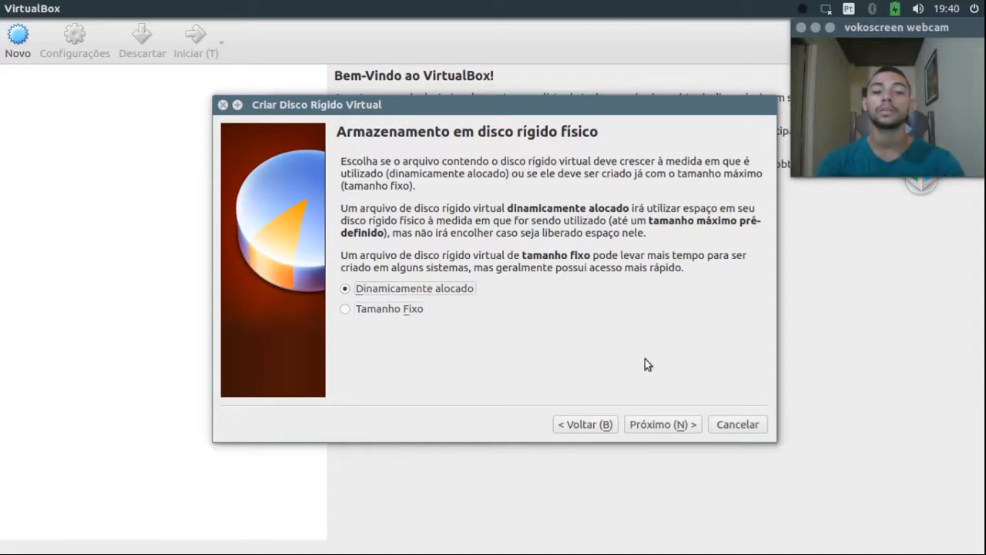
pyautogui.click(662, 425)
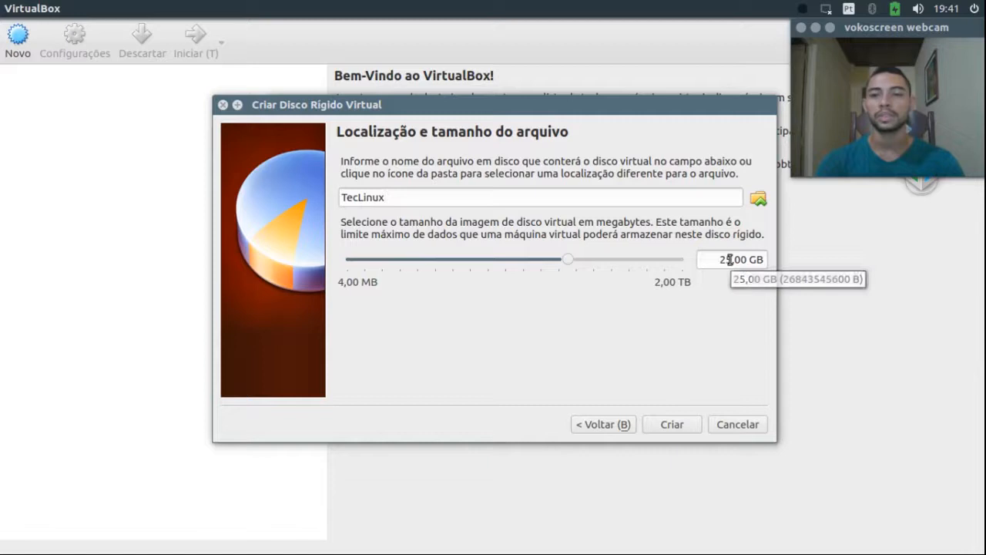
# Save the virtual disk file as TecLinux.vdi in the TecLinux folder under VirtualBox VMs and create the disk at 25,00 GB.
pyautogui.click(759, 201)
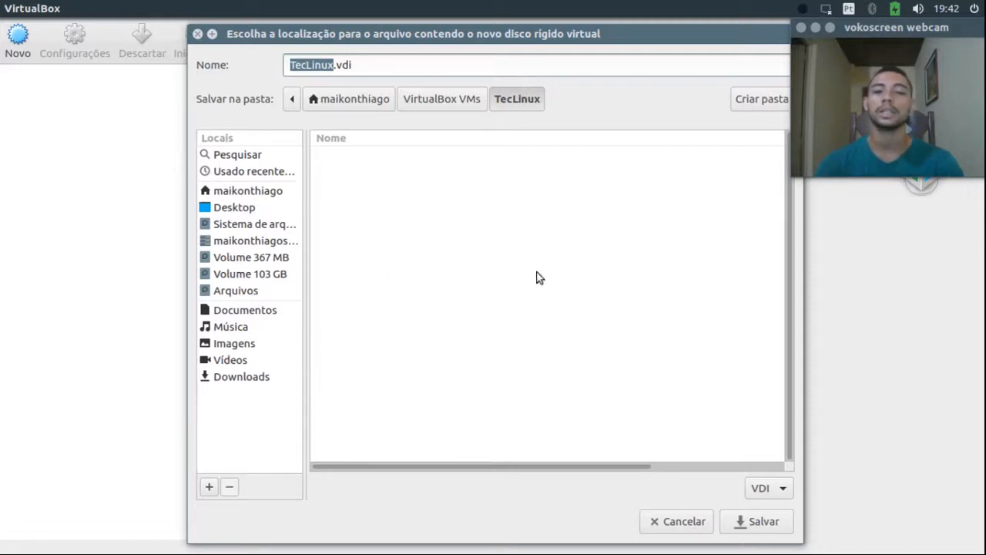
pyautogui.click(747, 526)
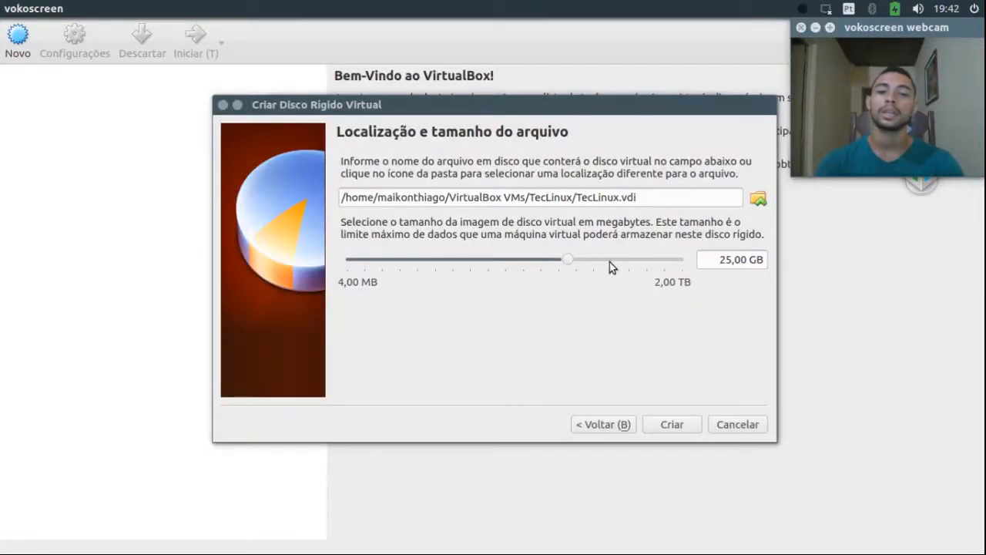
pyautogui.moveTo(657, 199); pyautogui.dragTo(343, 168)
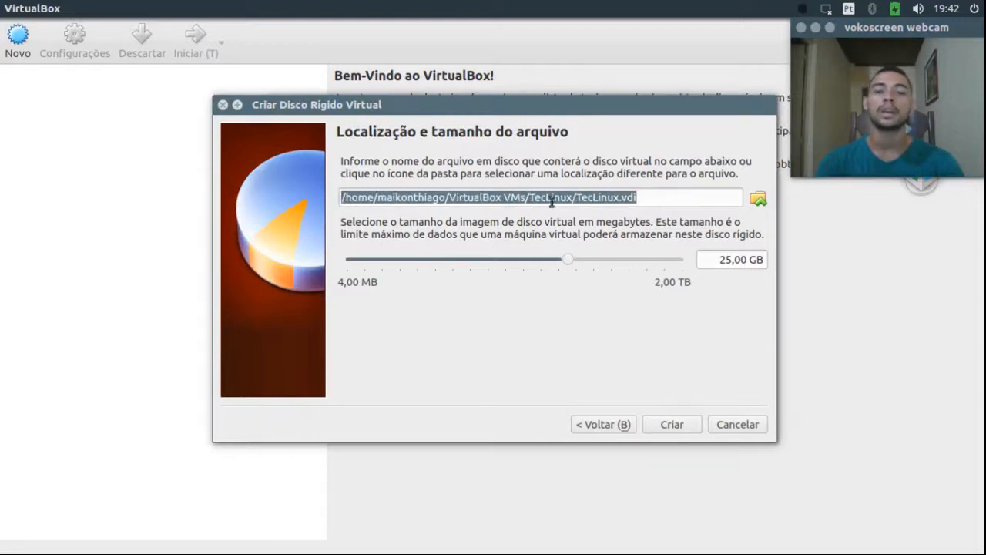
pyautogui.click(669, 201)
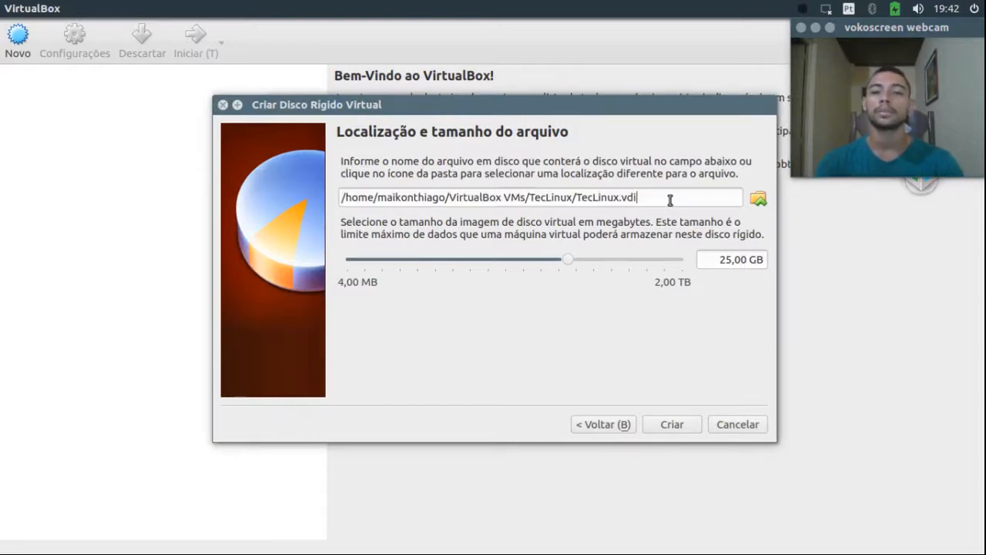
pyautogui.click(667, 424)
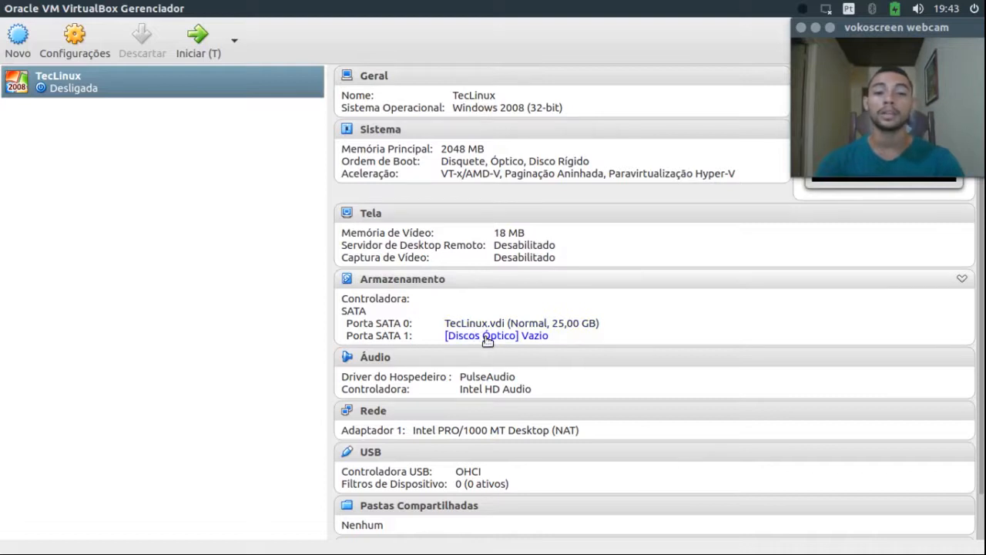
# Load Windows.Server.2008.SP2.x86.Pt-Br-MuniziG.iso from the sistemas folder into TecLinux's empty optical drive and save the storage settings.
pyautogui.click(416, 280)
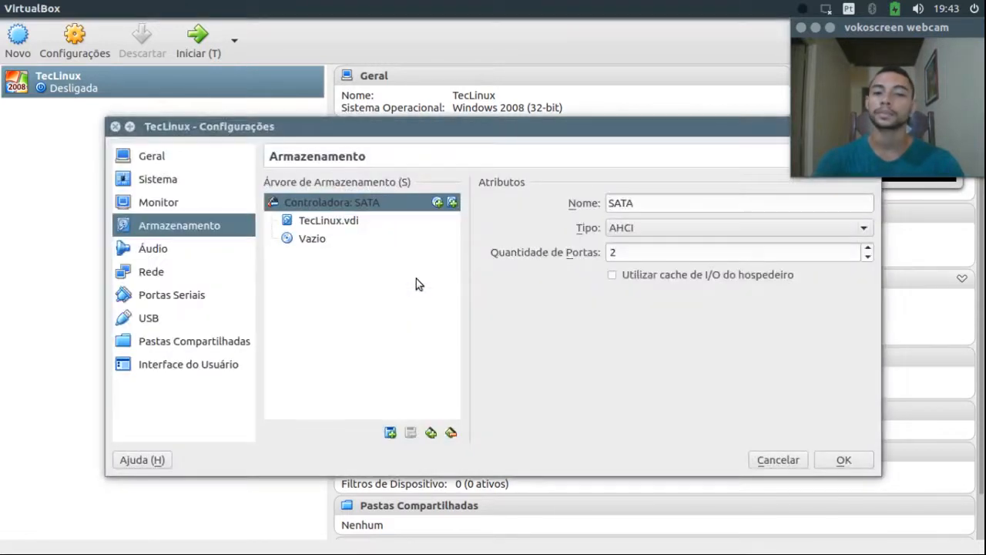
pyautogui.click(288, 240)
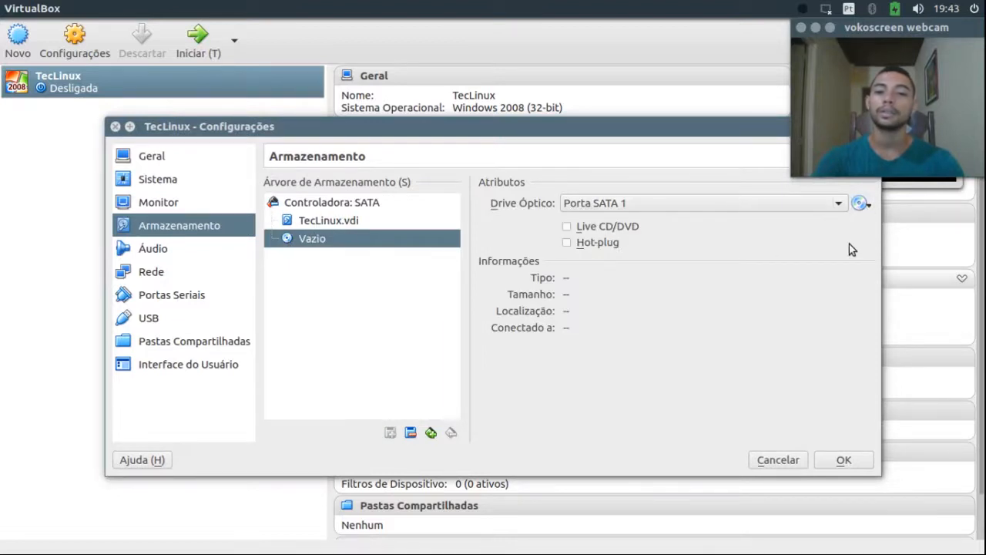
pyautogui.click(860, 204)
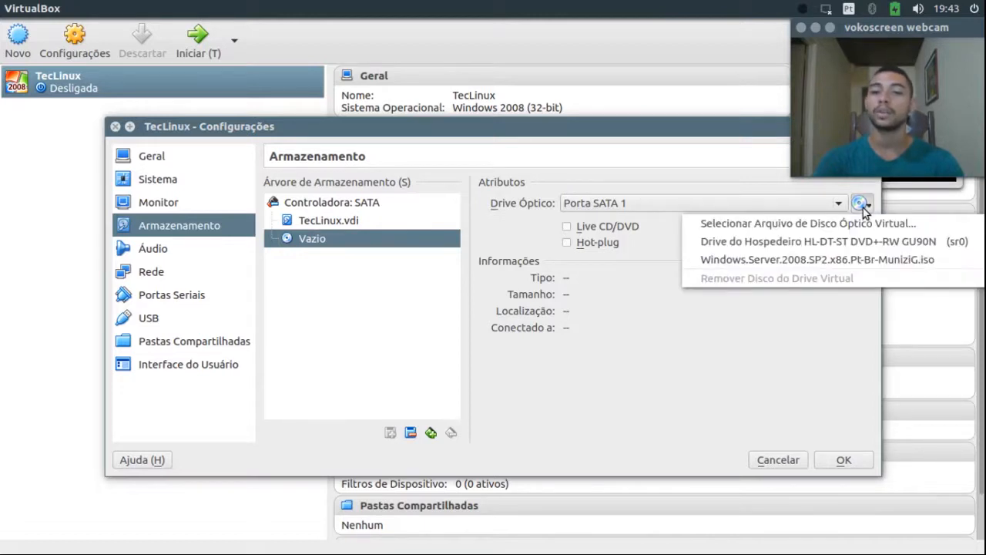
pyautogui.click(820, 227)
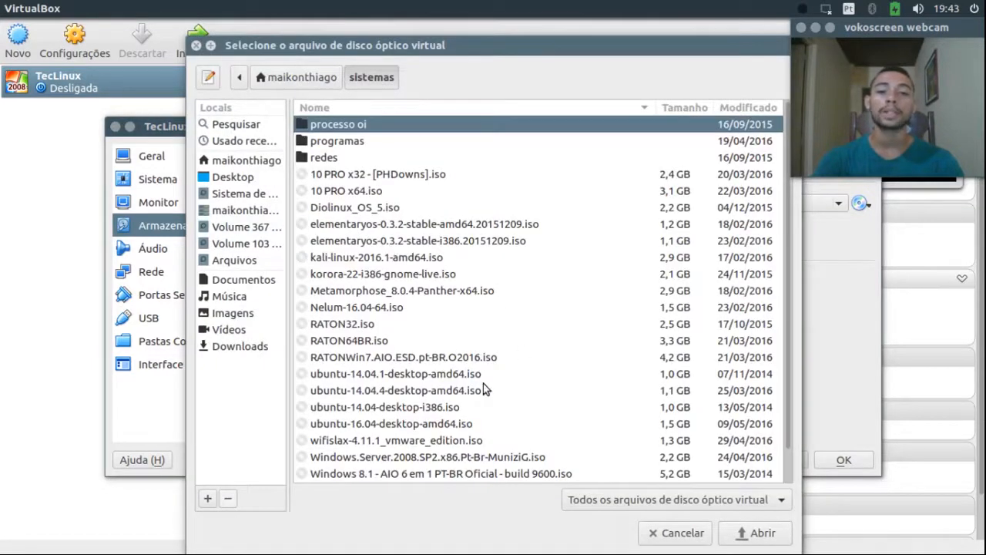
pyautogui.click(431, 459)
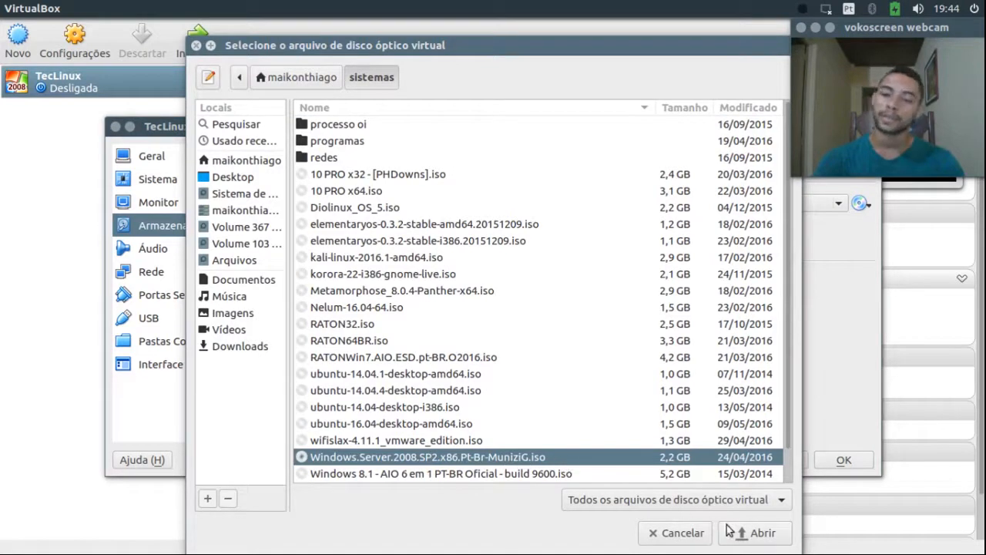
pyautogui.click(762, 536)
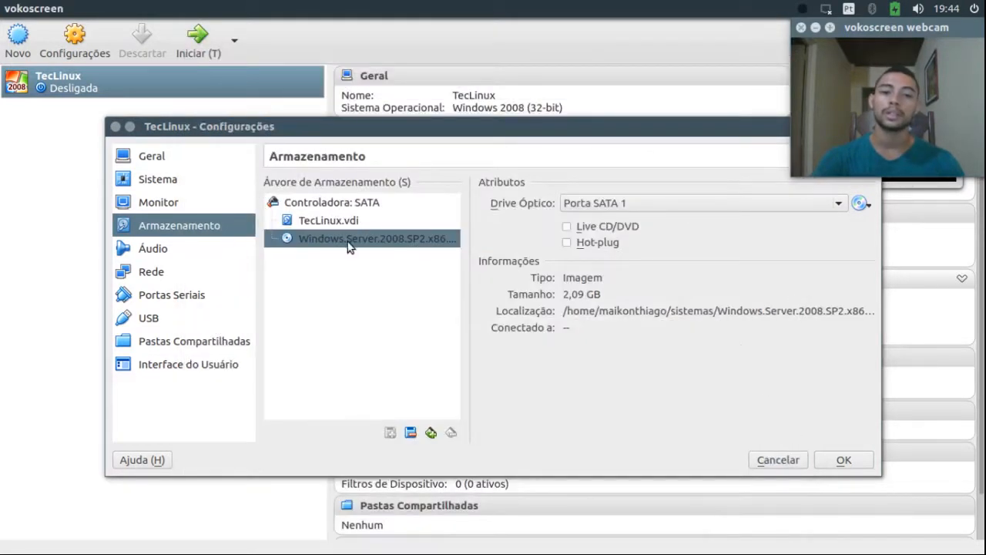
pyautogui.click(844, 460)
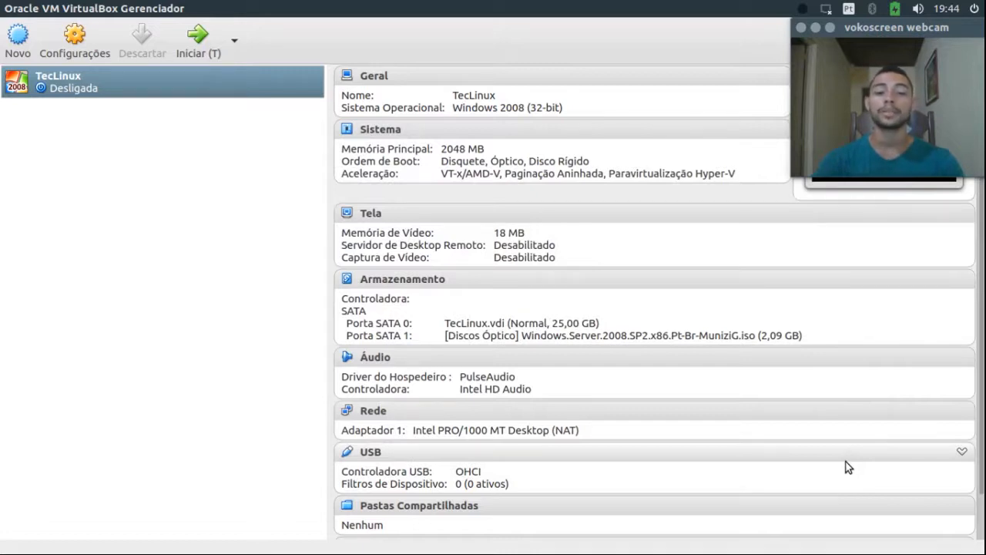
# Enable TecLinux's network adapter 2, connect it to the internal network (Rede Interna) intnet and save the network settings.
pyautogui.click(382, 414)
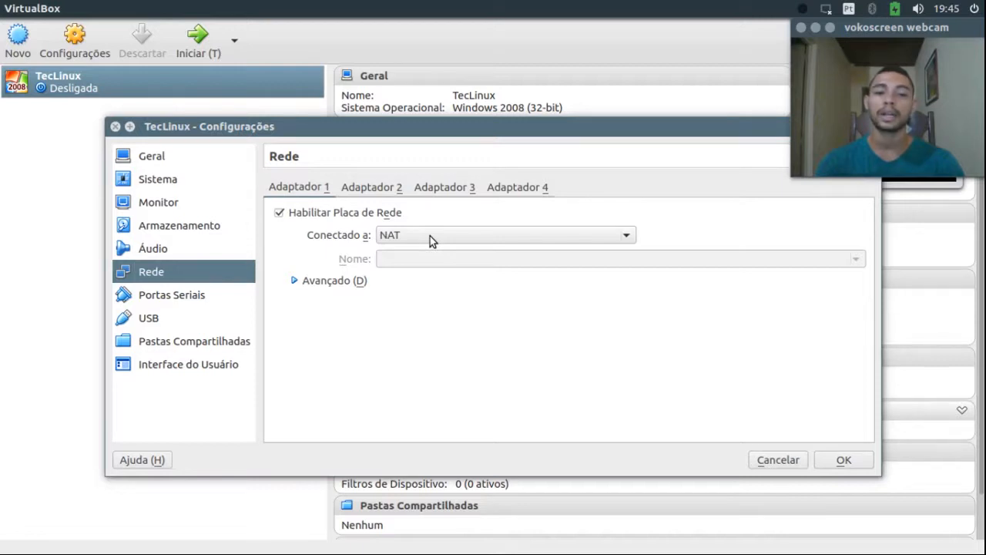
pyautogui.click(371, 190)
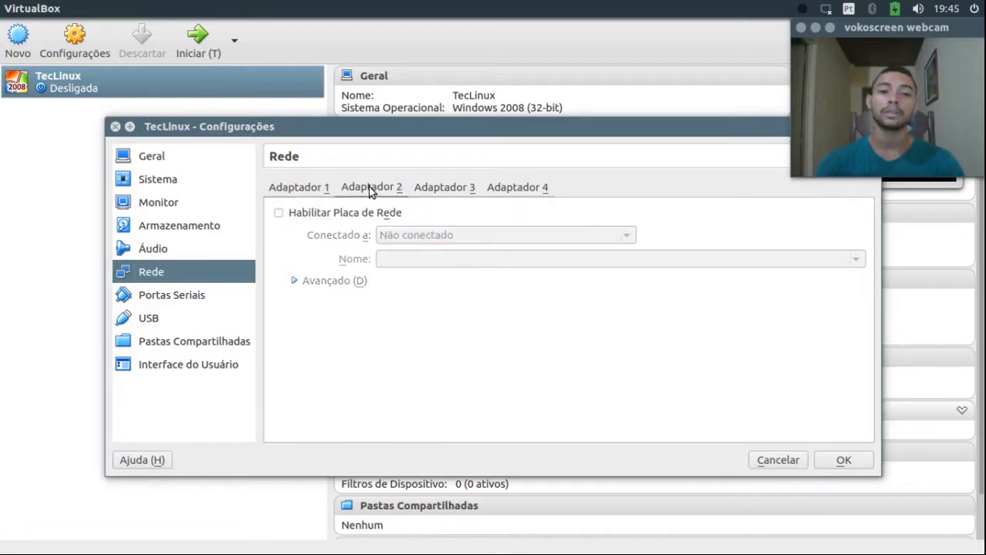
pyautogui.click(312, 214)
pyautogui.click(433, 235)
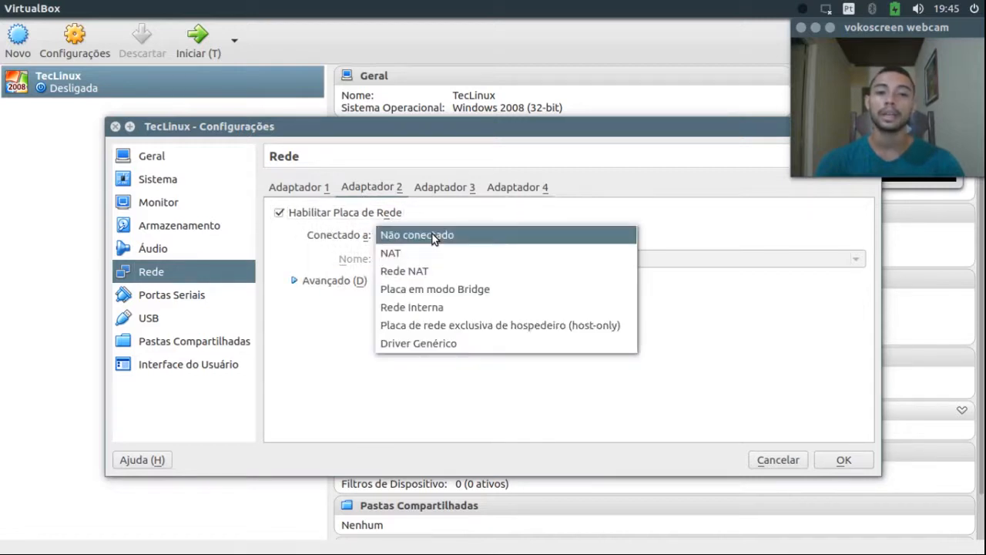
pyautogui.click(422, 308)
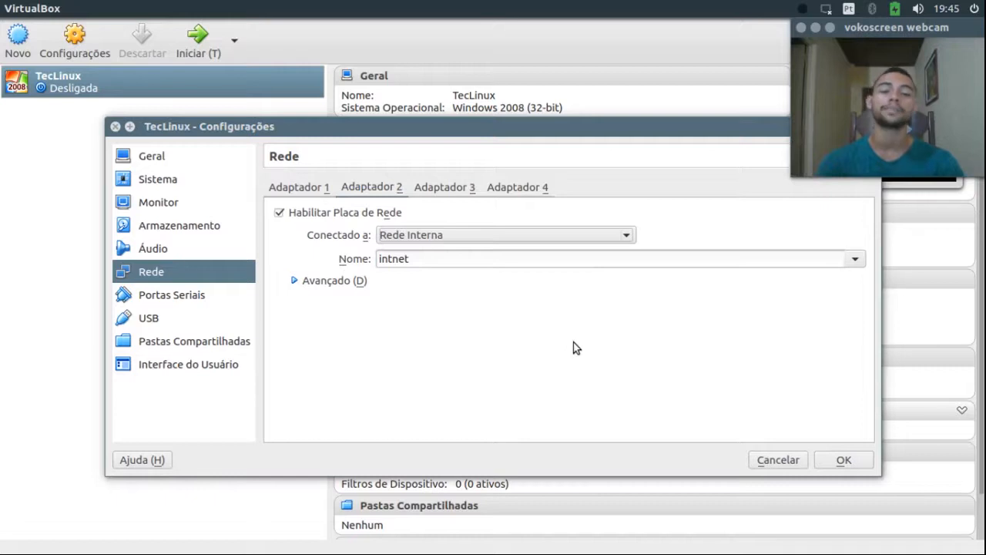
pyautogui.click(844, 460)
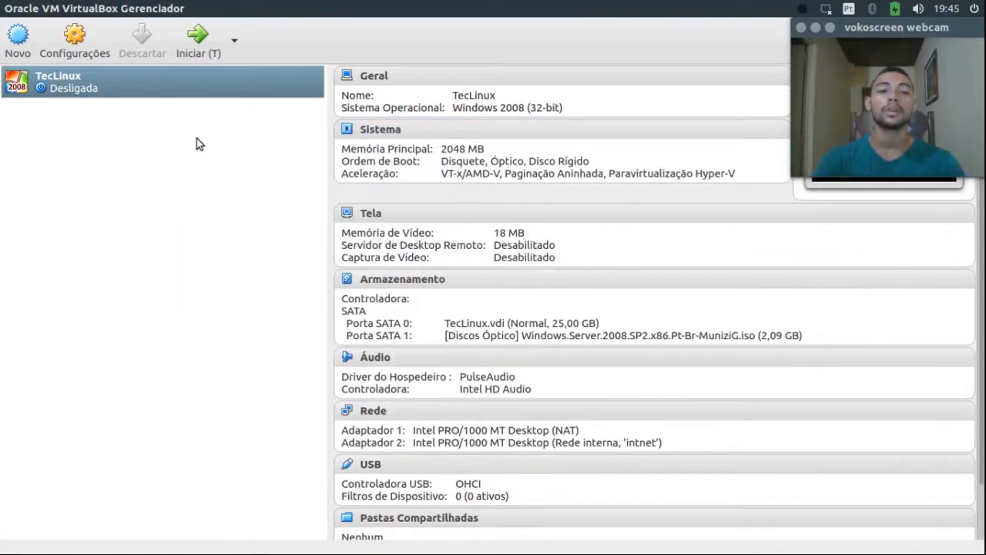
# Start the TecLinux virtual machine and dismiss the keyboard capture and mouse integration notices.
pyautogui.click(205, 46)
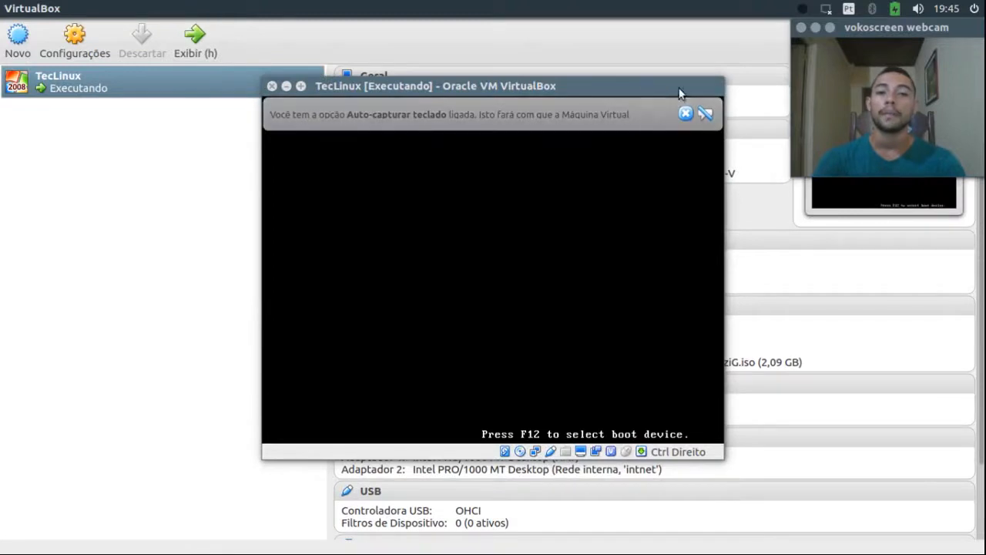
pyautogui.click(687, 113)
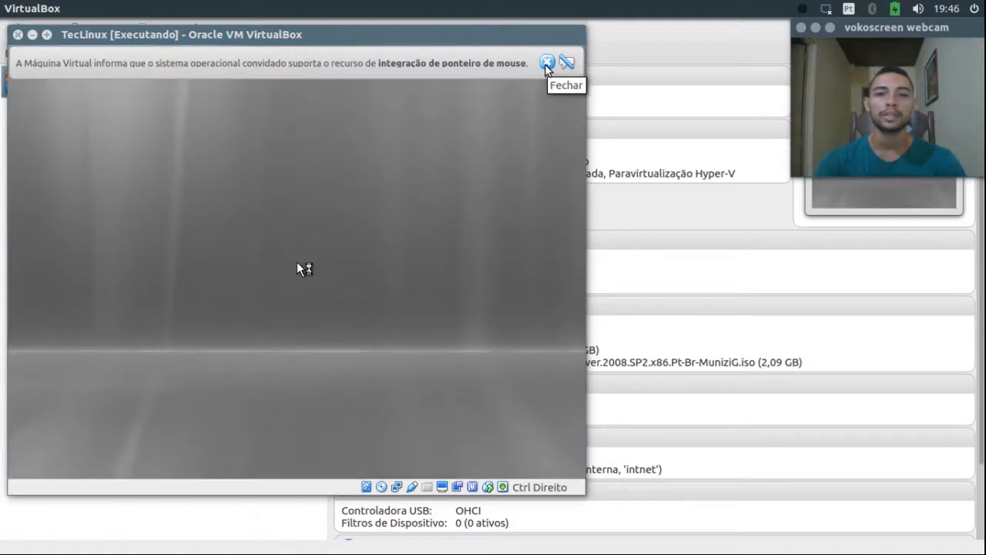
pyautogui.click(546, 65)
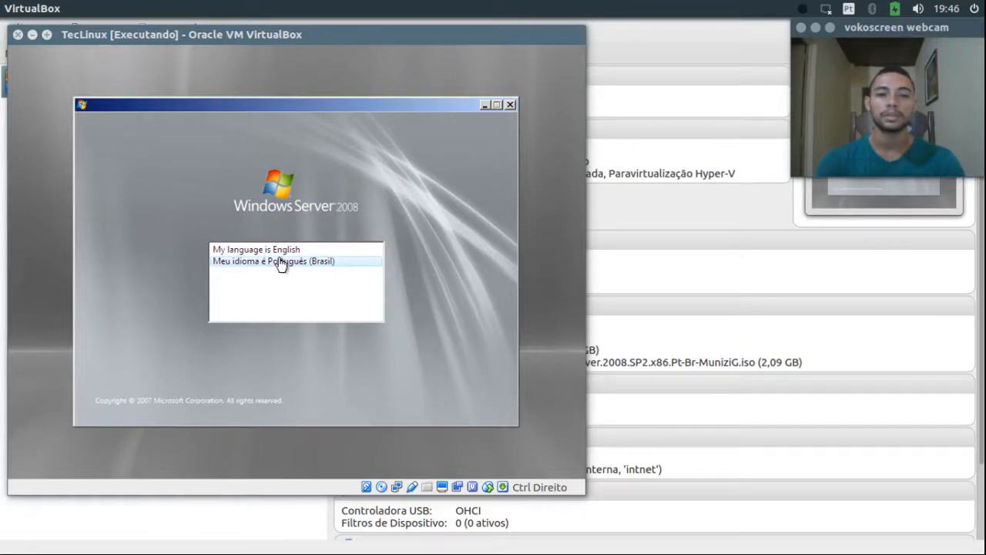
# Choose Português (Brasil) as the setup language, set the keyboard layout to Português (Brasil - ABNT2) and accept the regional preferences.
pyautogui.click(282, 264)
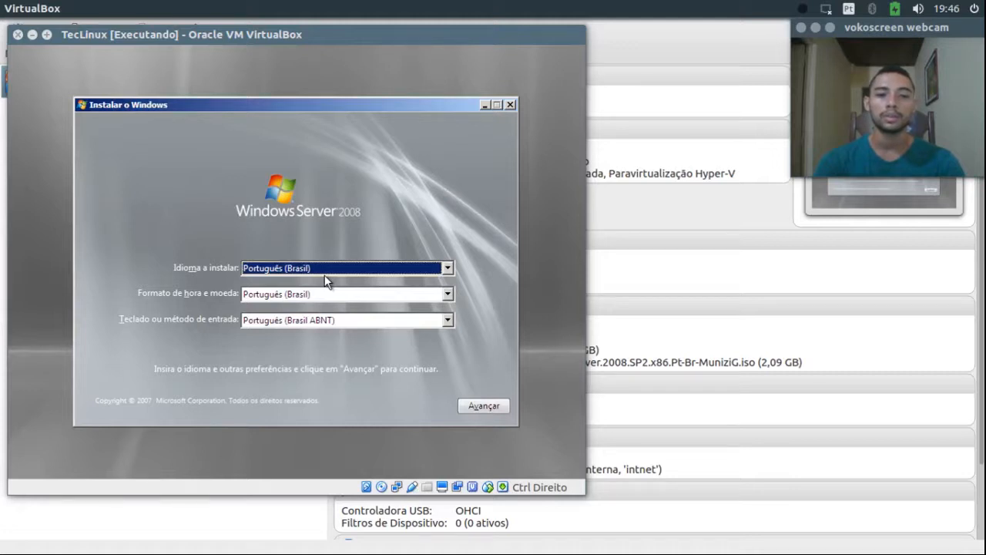
pyautogui.press('Tab')
pyautogui.press('Tab')
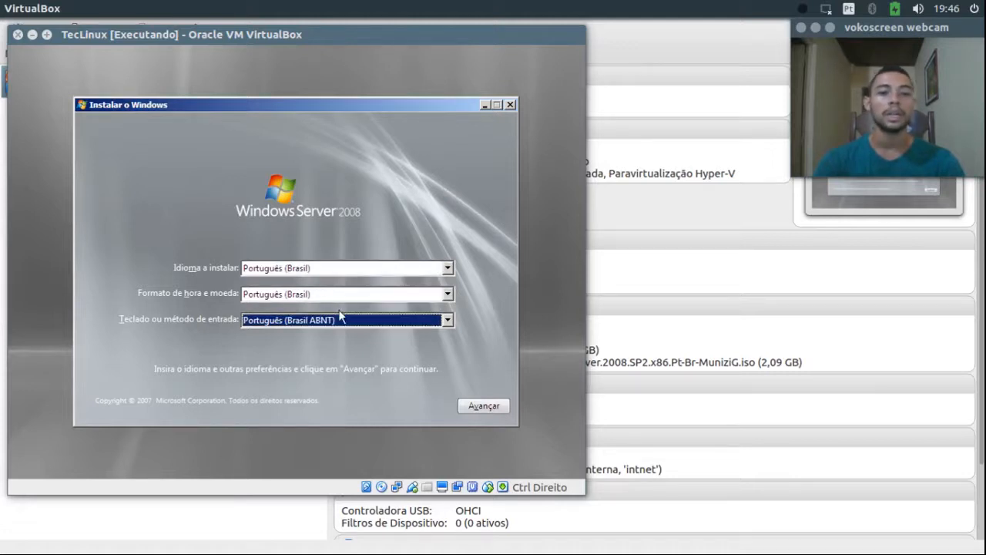
pyautogui.press('Down')
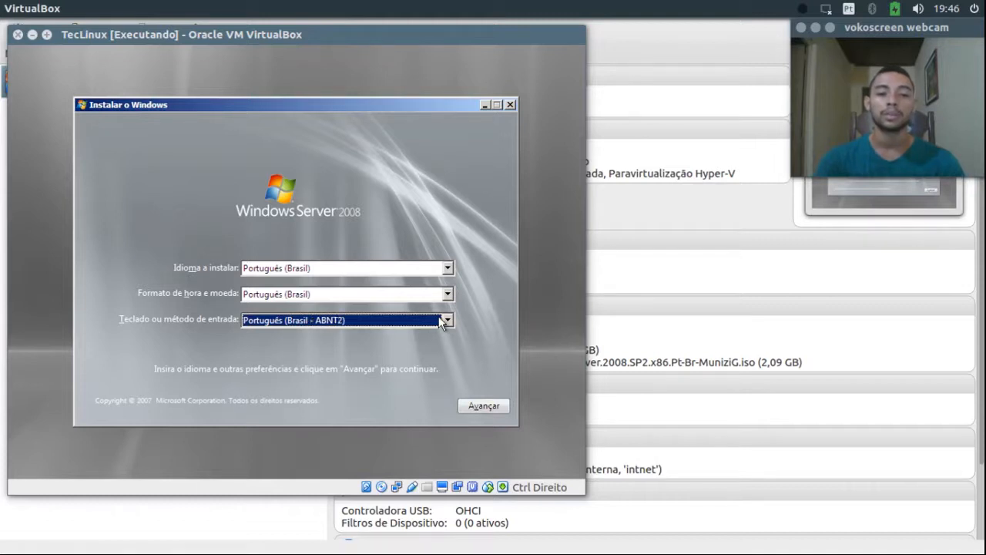
pyautogui.click(477, 411)
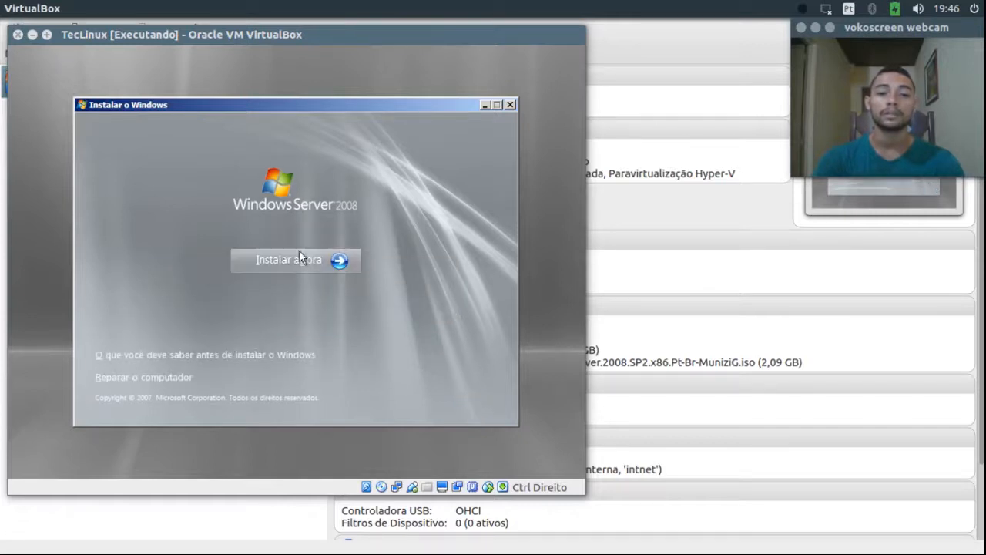
# Begin the installation with the Windows Server 2008 Datacenter (Full Installation) edition and accept the license terms.
pyautogui.click(280, 259)
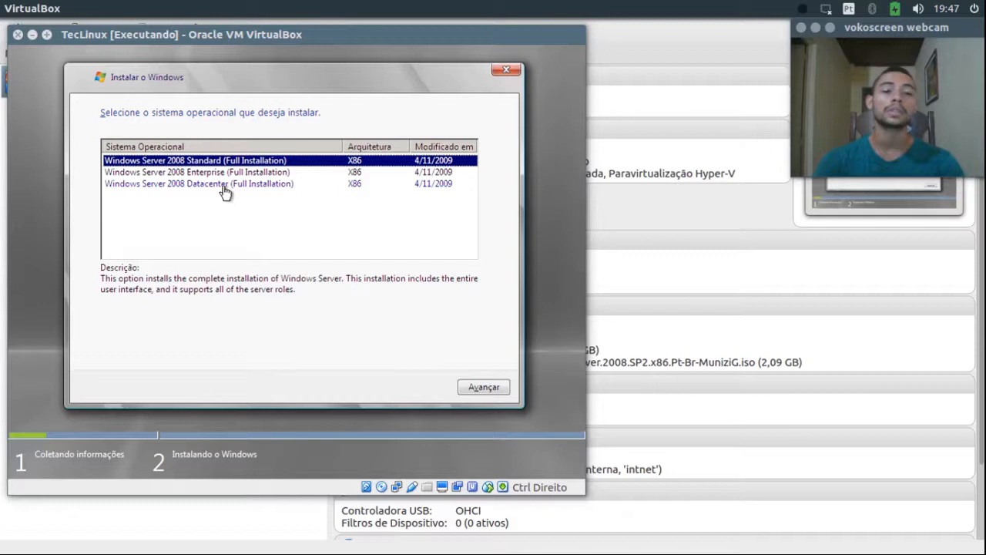
pyautogui.click(225, 184)
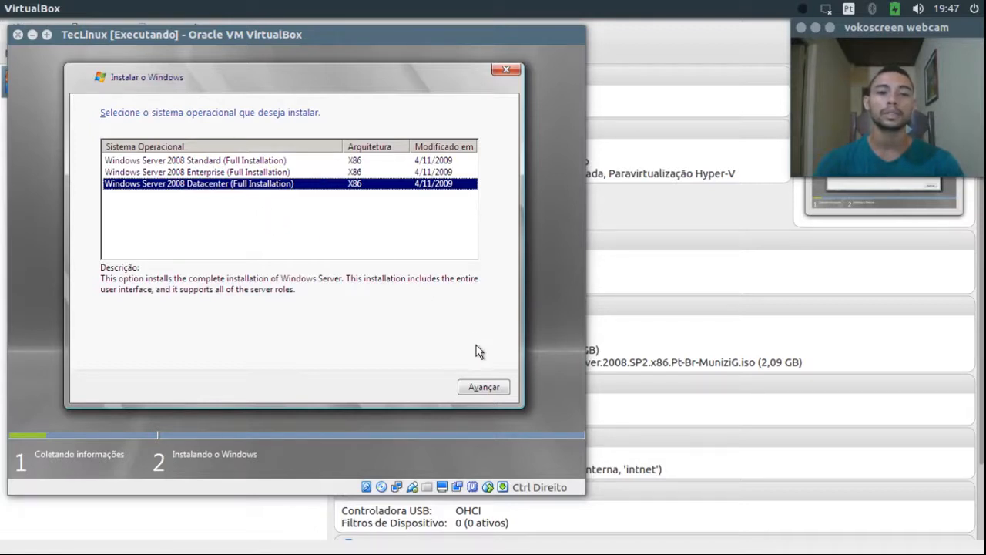
pyautogui.click(478, 386)
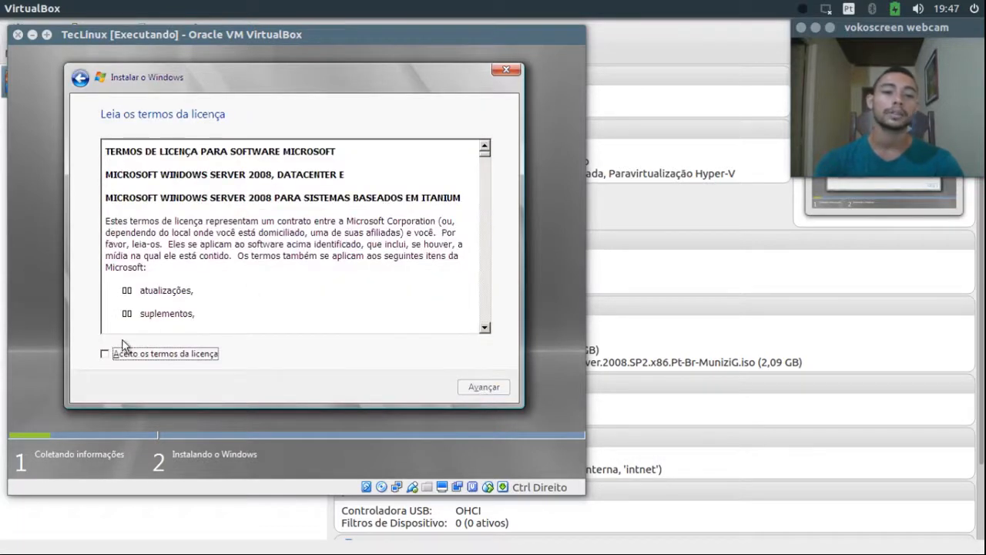
pyautogui.click(106, 353)
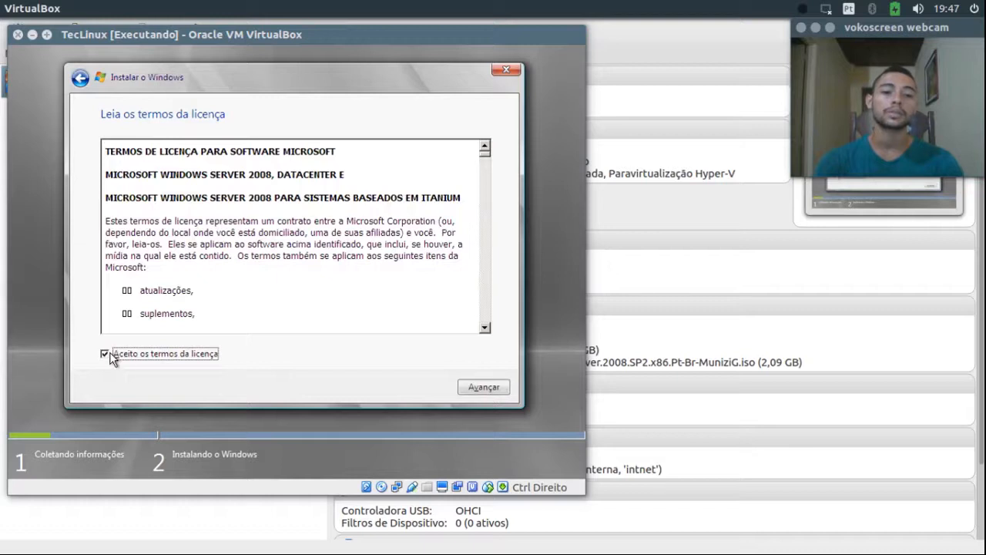
pyautogui.click(478, 385)
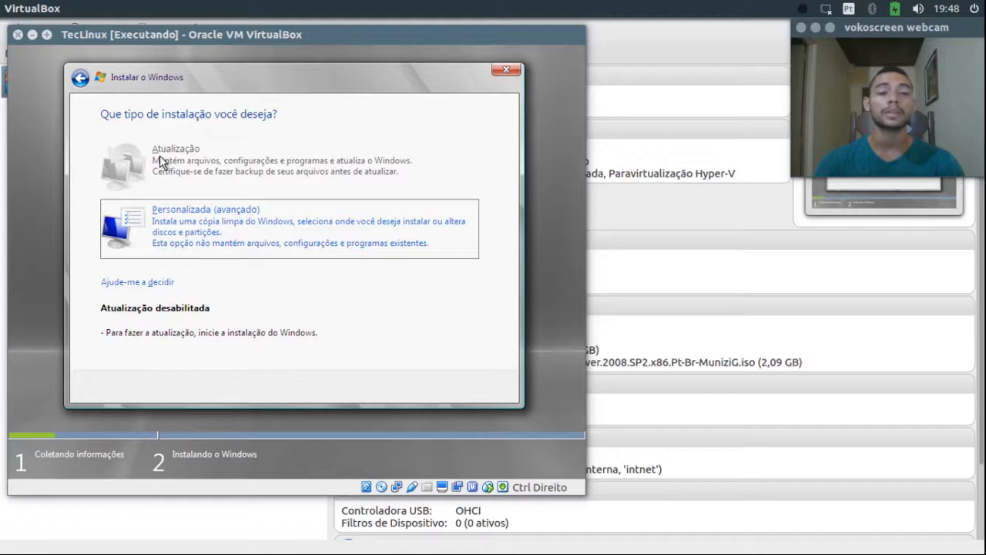
# Choose the custom installation (Personalizada), create a 25600 MB partition on Disco 0 and install Windows on it.
pyautogui.click(160, 232)
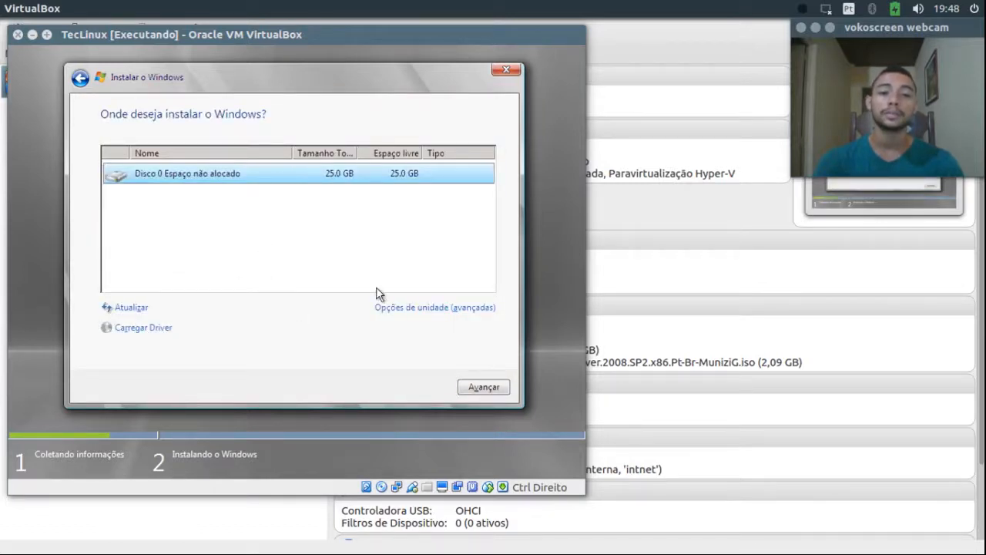
pyautogui.click(432, 308)
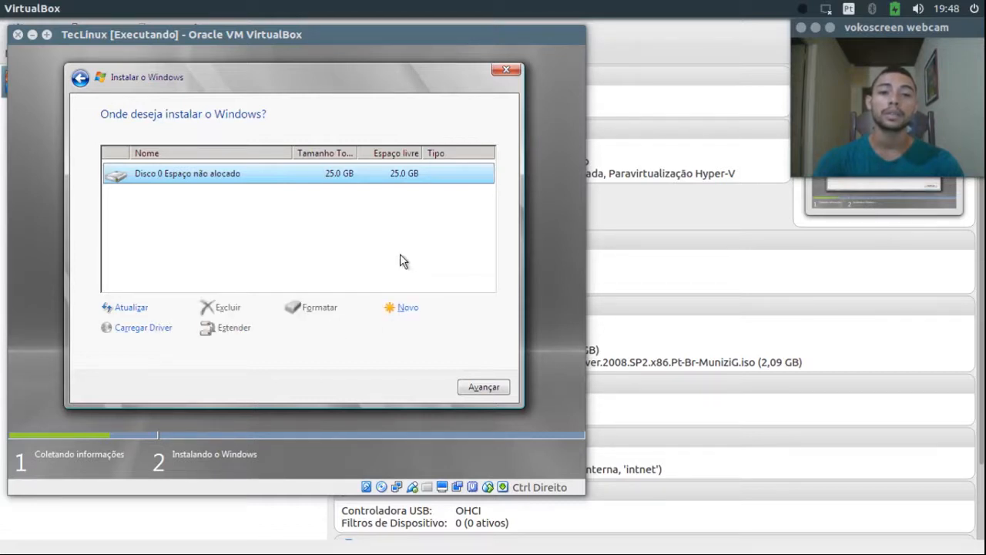
pyautogui.click(409, 308)
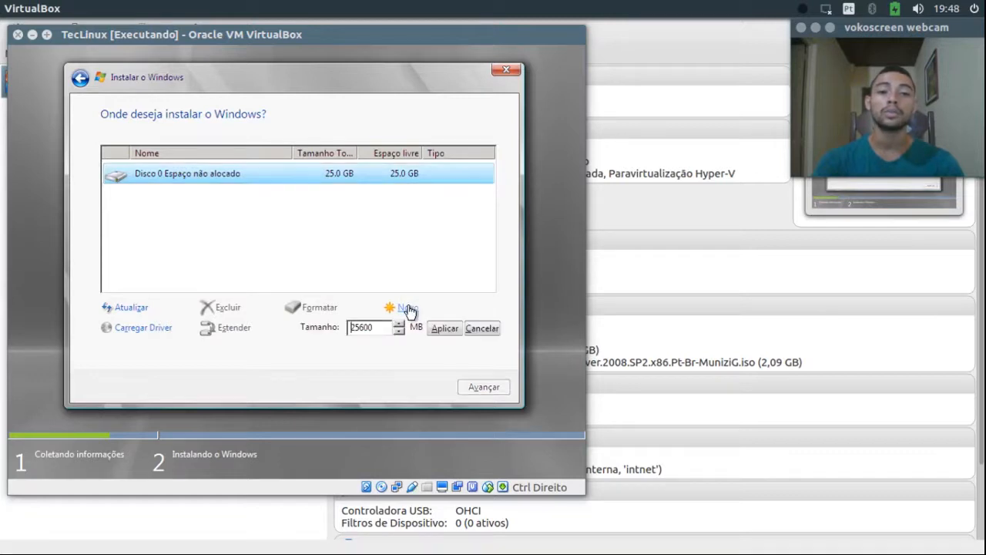
pyautogui.click(446, 329)
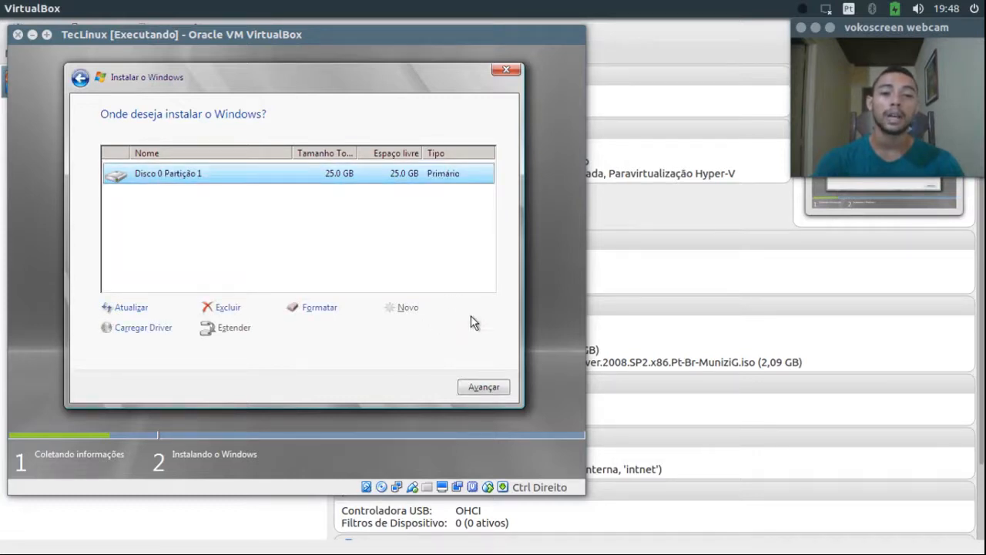
pyautogui.click(480, 386)
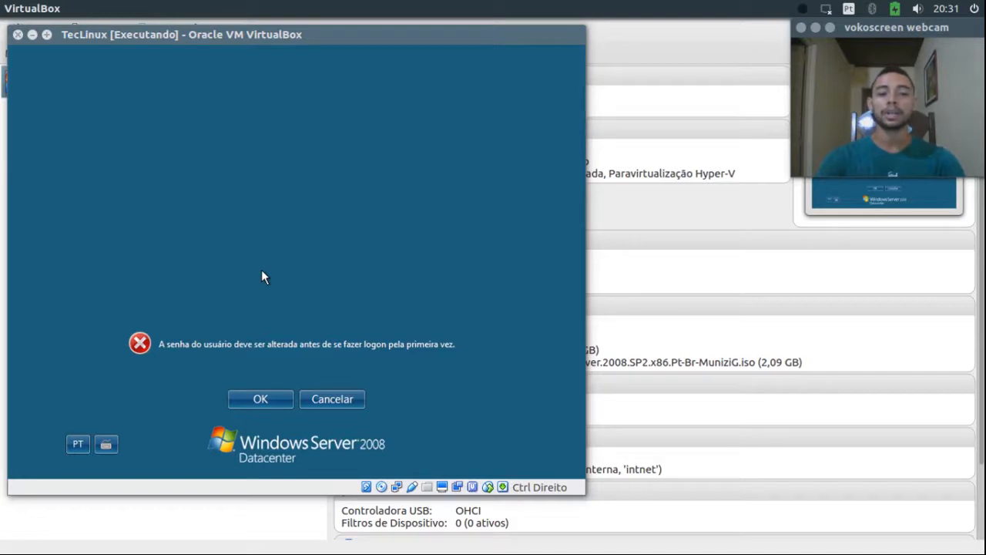
# Set and confirm a new password for the Administrador account to complete the first logon.
pyautogui.click(265, 403)
pyautogui.click(298, 300)
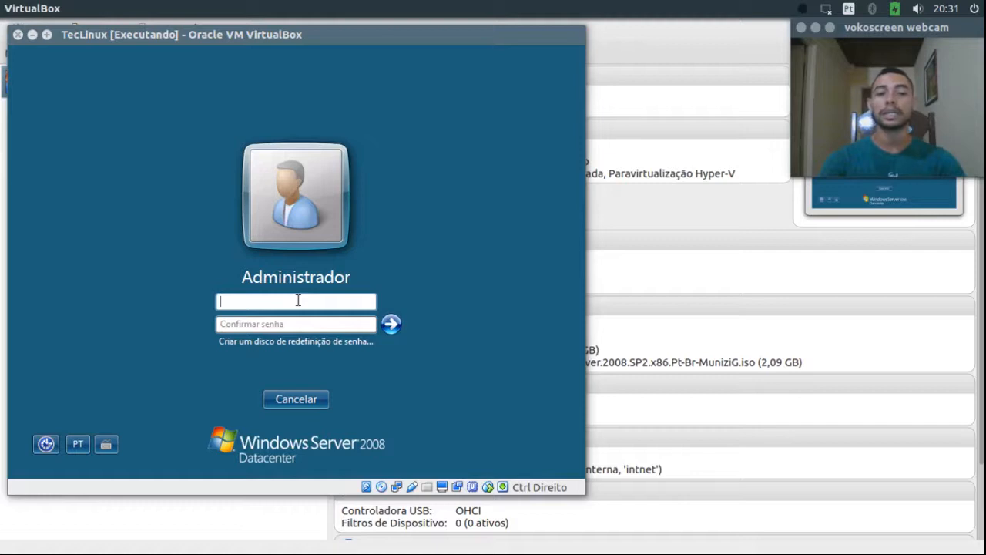
pyautogui.write('aaaaaaaa')
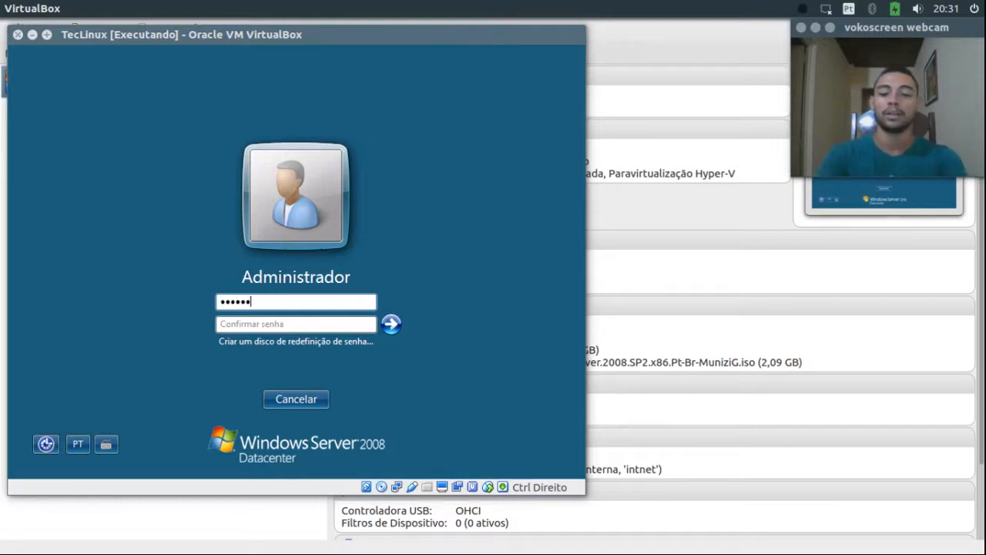
pyautogui.press('Tab')
pyautogui.write('aaaaaaa')
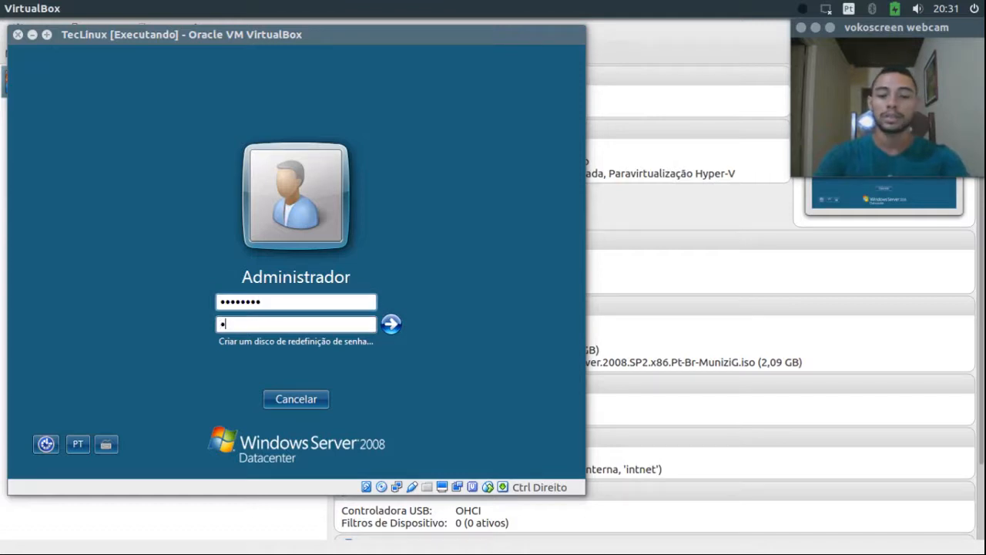
pyautogui.write('a')
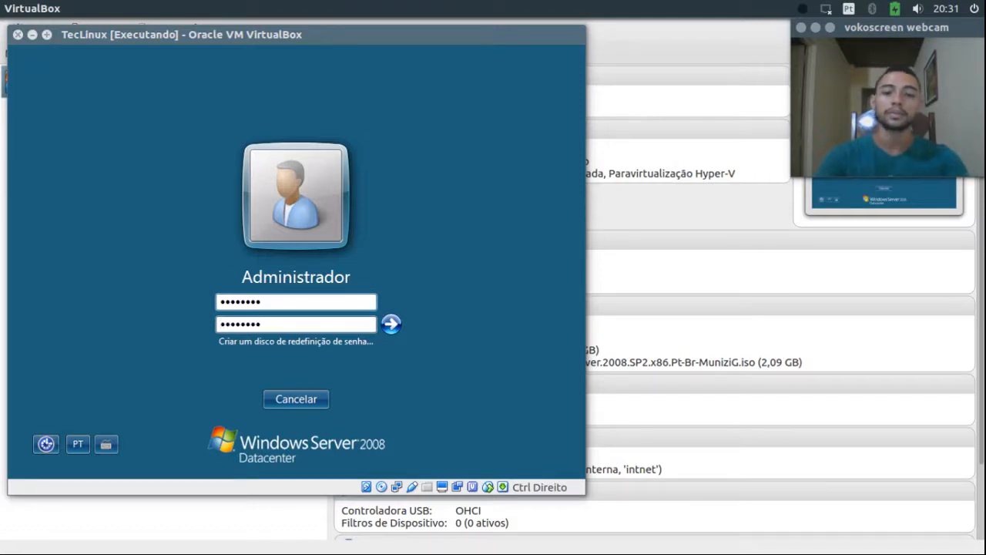
pyautogui.click(398, 321)
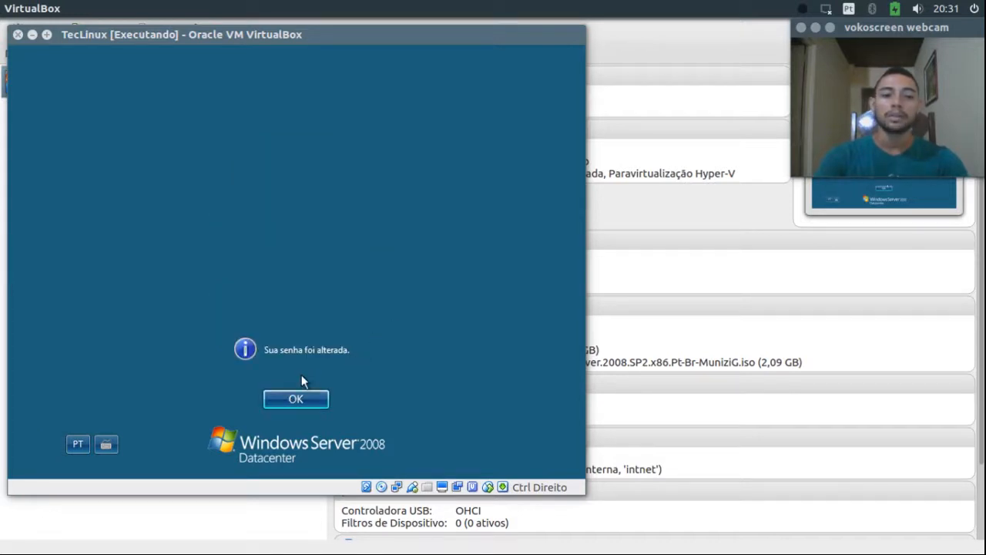
pyautogui.click(295, 397)
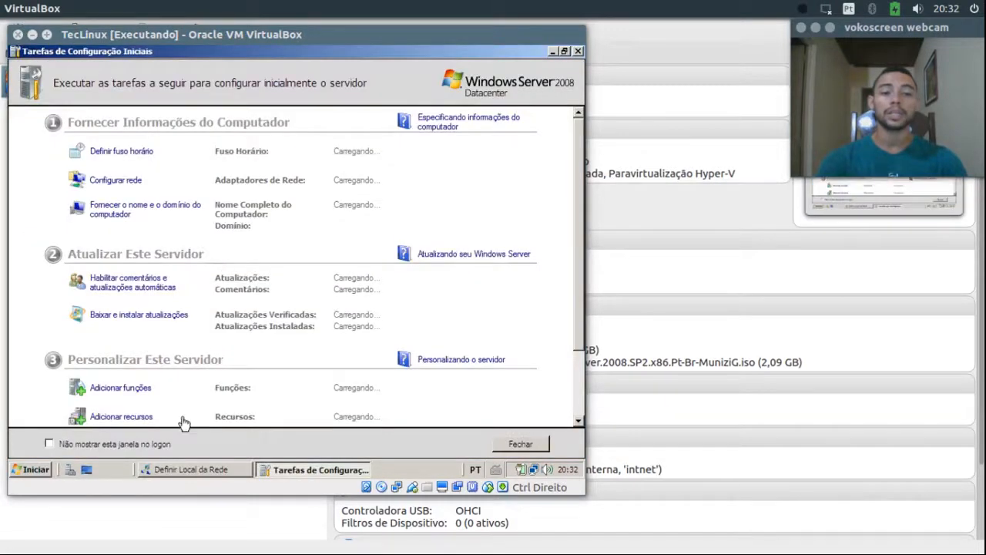
# Set the network location of the network Rede to Trabalho and close the network location dialog.
pyautogui.click(184, 469)
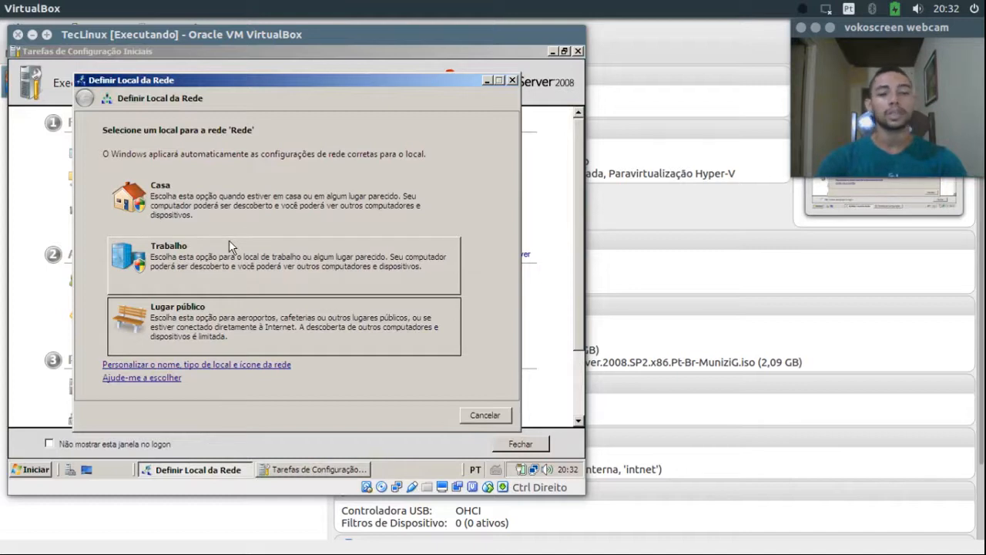
pyautogui.click(203, 262)
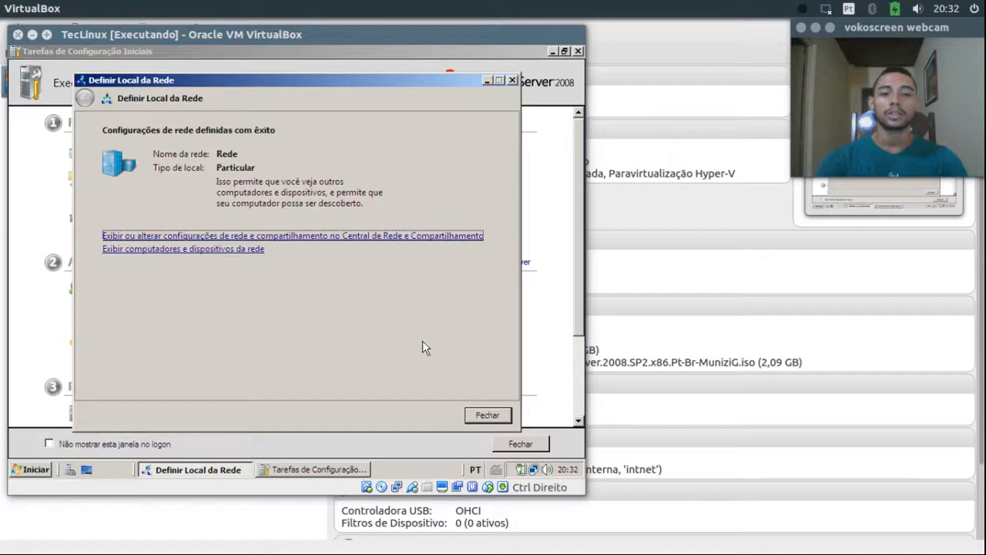
pyautogui.click(487, 416)
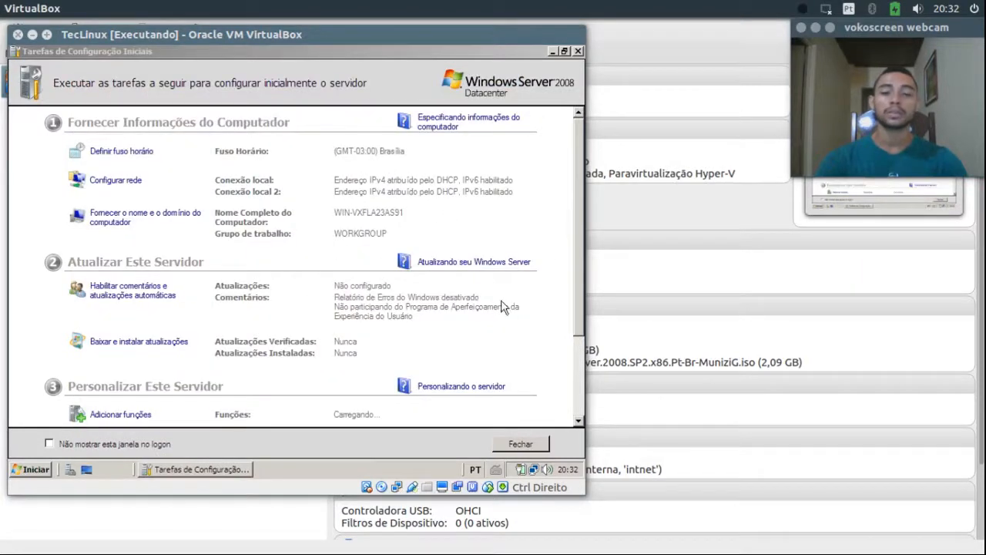
pyautogui.moveTo(582, 232); pyautogui.dragTo(582, 336)
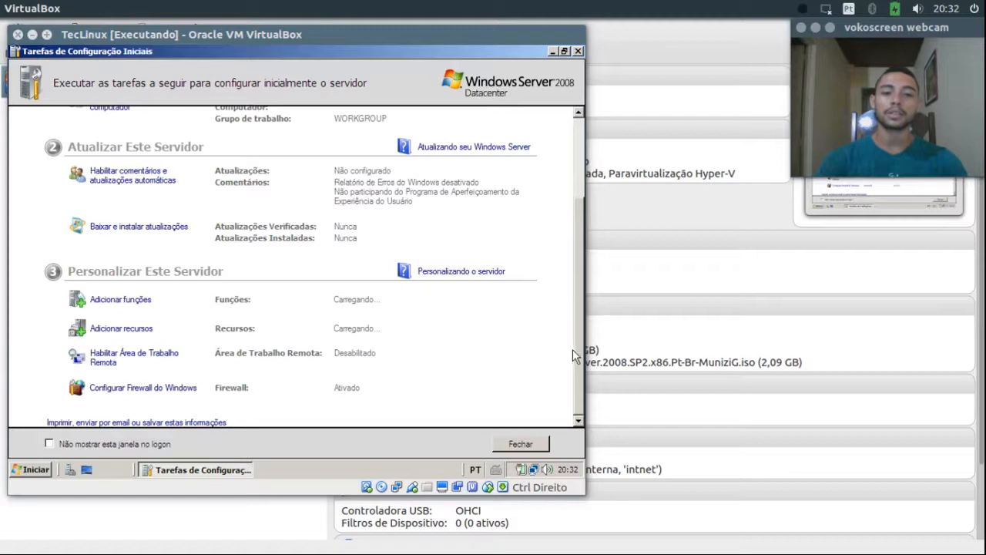
pyautogui.moveTo(580, 362); pyautogui.dragTo(568, 260)
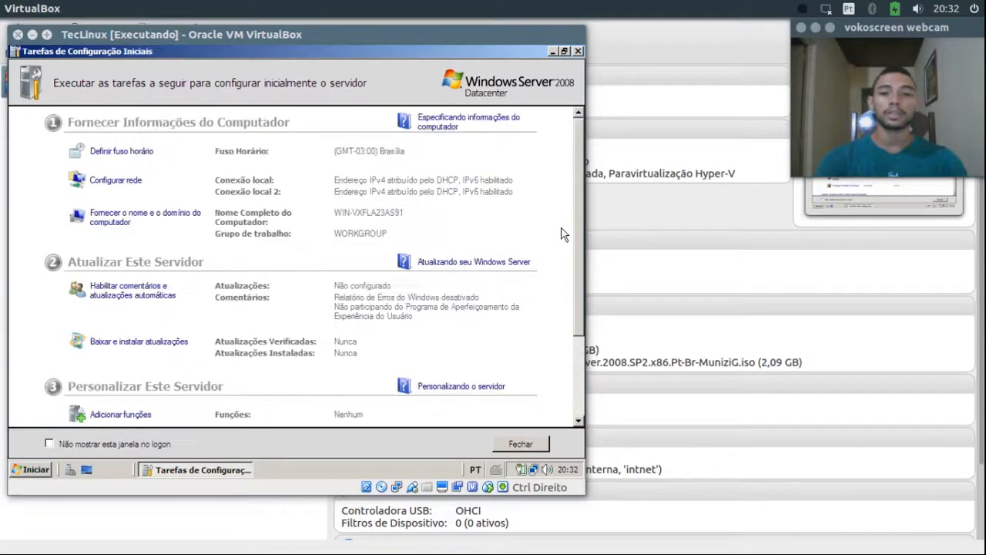